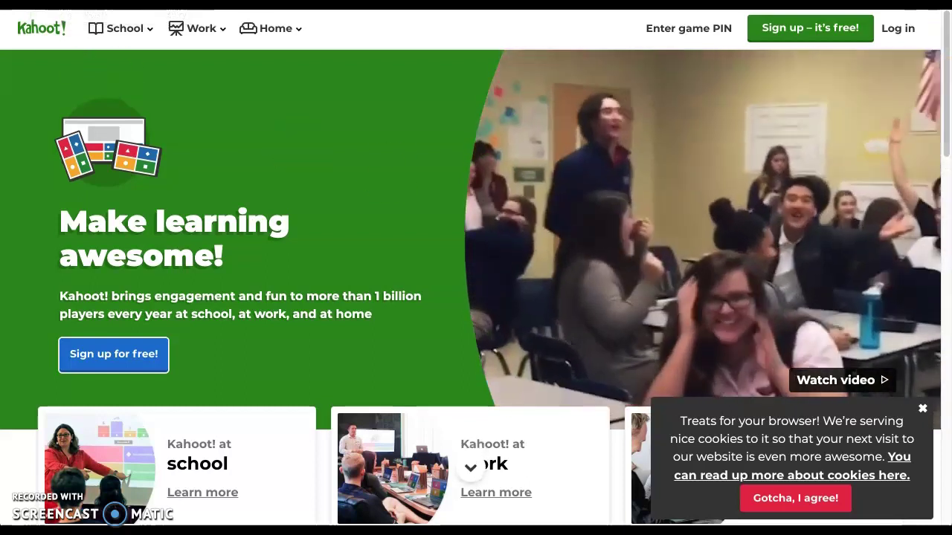
Sign in to Kahoot! with a Google account to reach the home dashboard
left_click(900, 29)
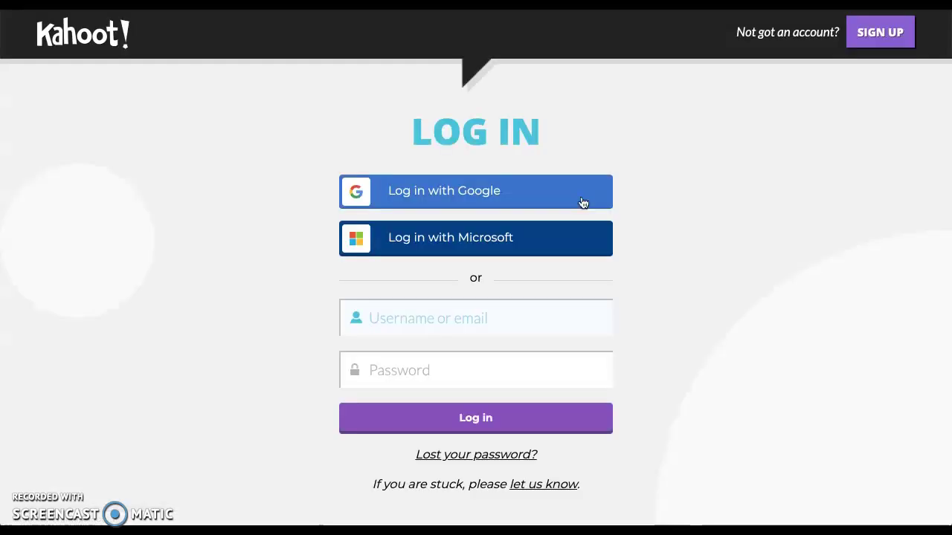
left_click(511, 201)
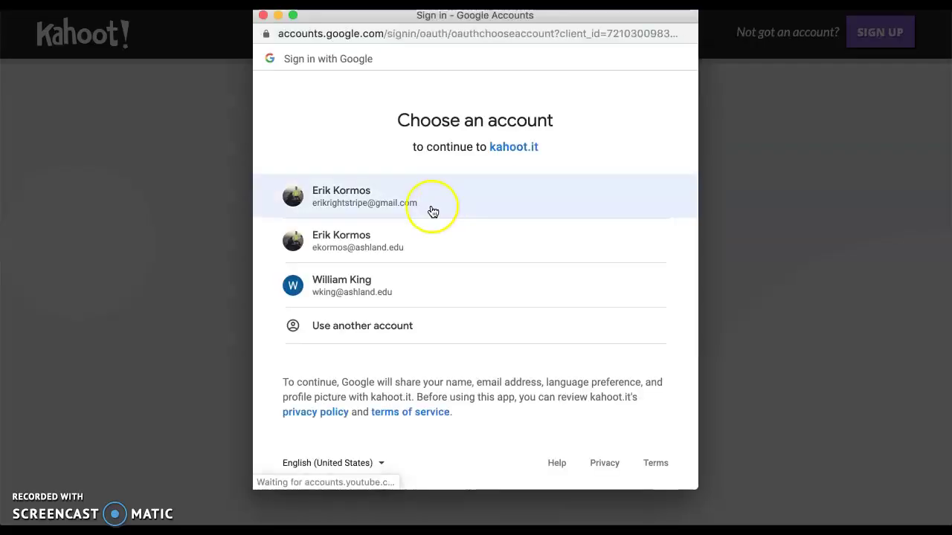
left_click(429, 200)
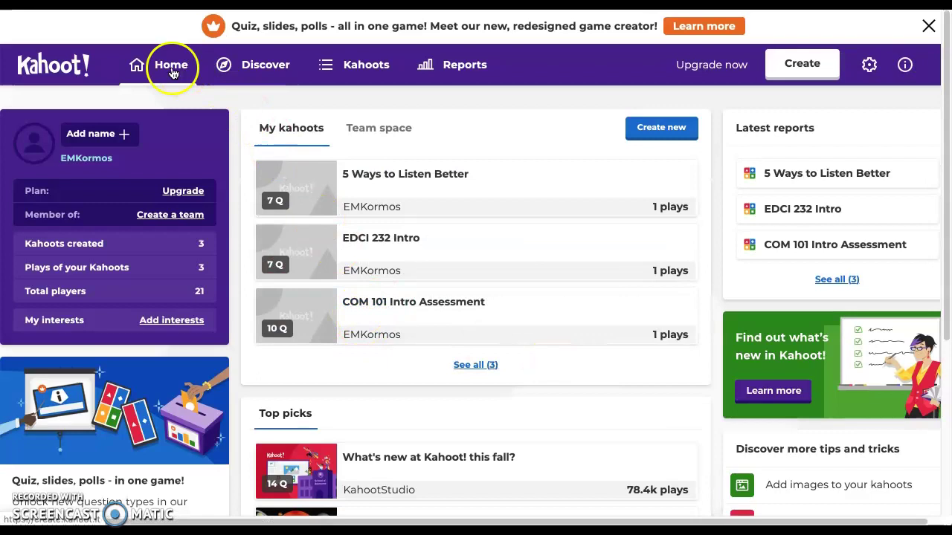
Search Discover for public kahoots about 'world war i' and browse the results
left_click(232, 65)
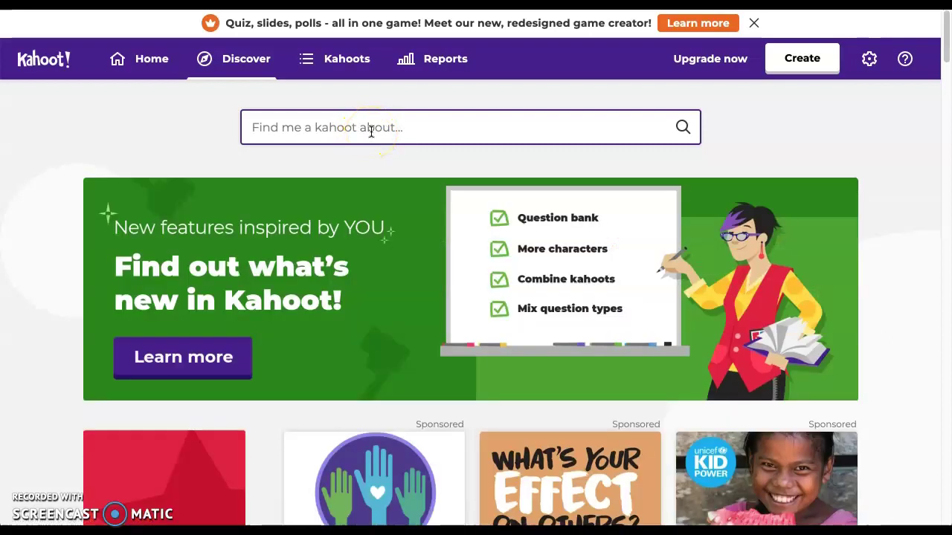
left_click(371, 131)
type("world war i")
key("Return")
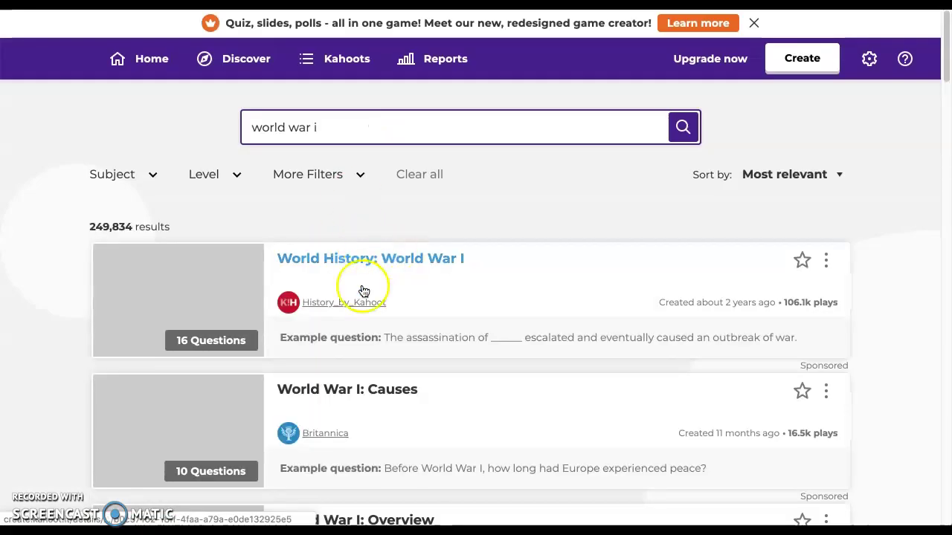
scroll(462, 342, "down", 3)
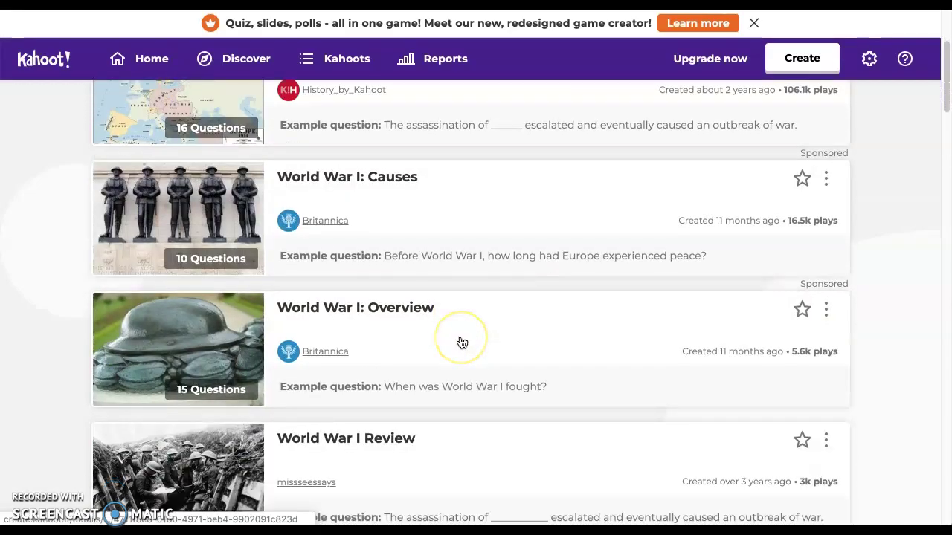
scroll(462, 342, "up", 3)
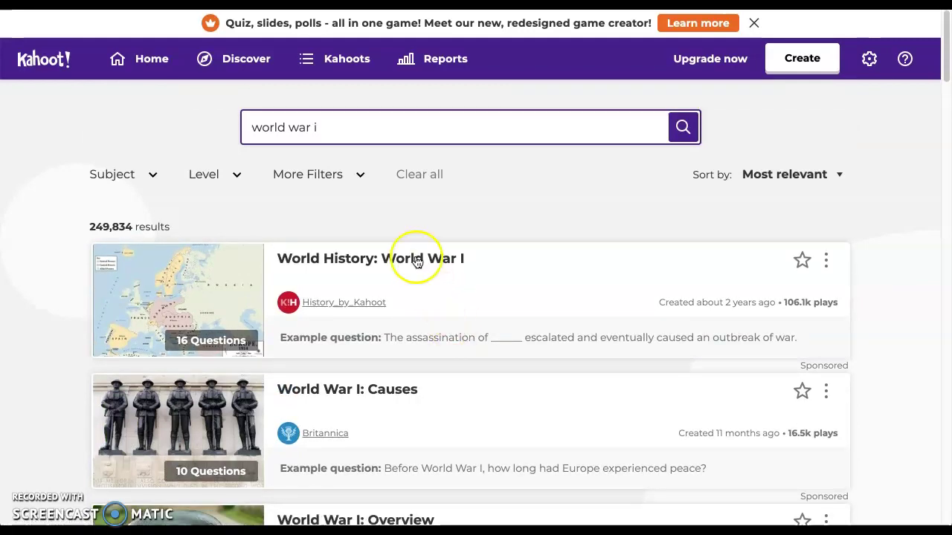
Look through the list of your own kahoots, then go to Reports
left_click(343, 65)
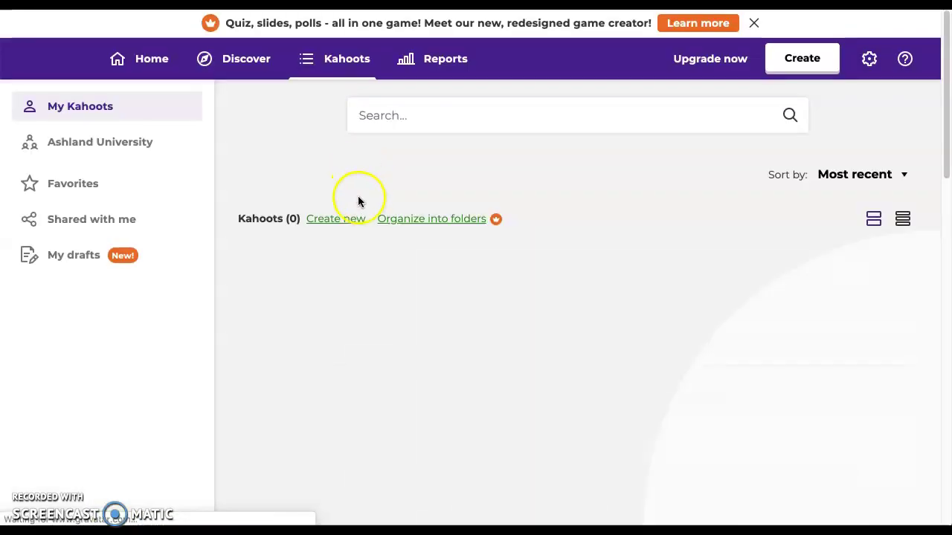
scroll(469, 304, "down", 2)
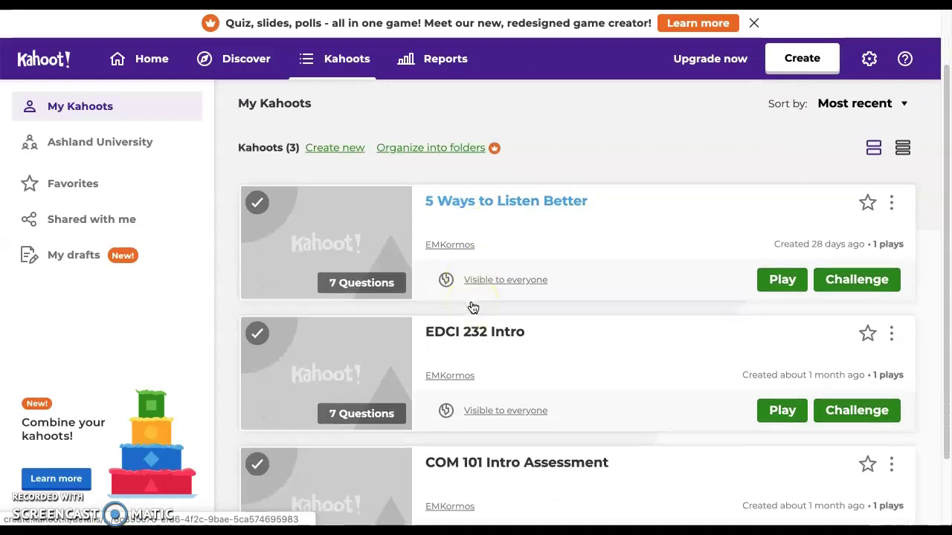
scroll(469, 300, "up", 1)
left_click(445, 60)
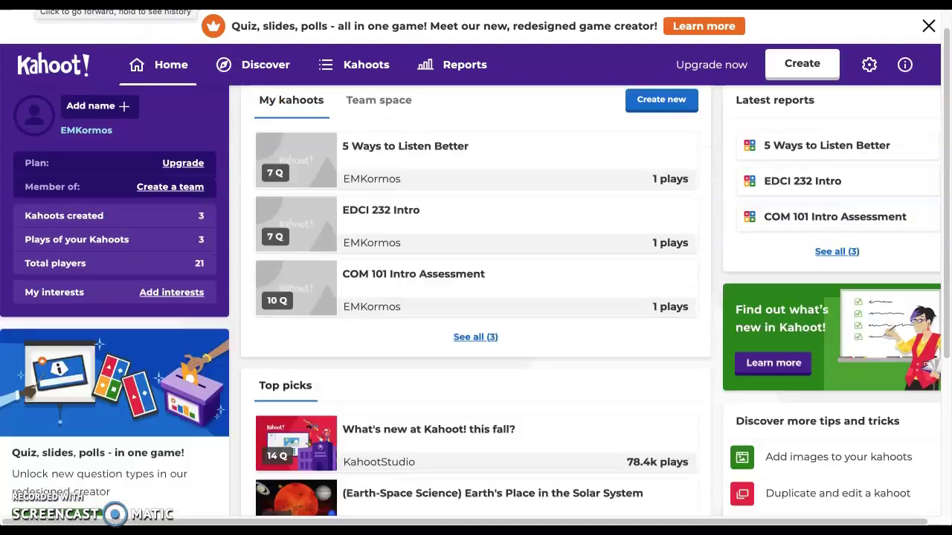
Scroll the home dashboard and look at the account settings menu, then close it
scroll(647, 345, "down", 1)
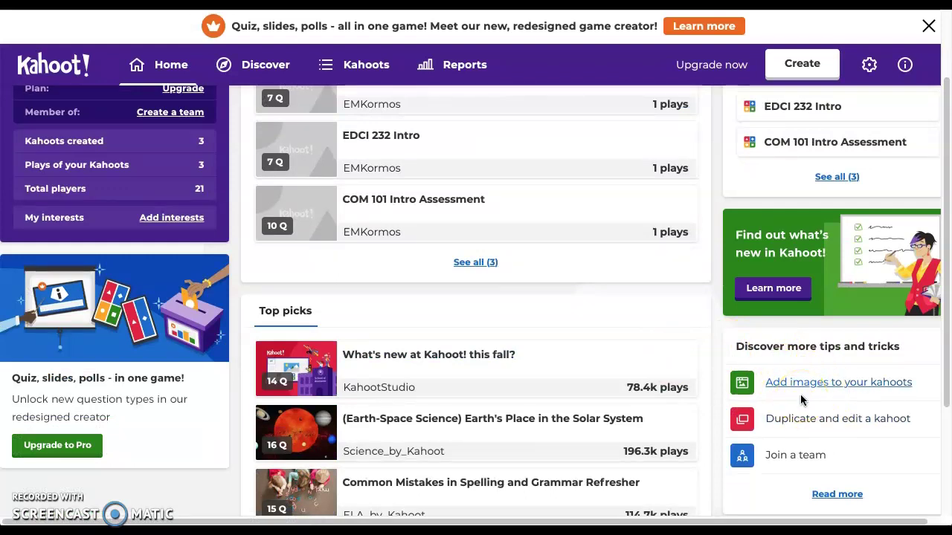
scroll(801, 394, "up", 2)
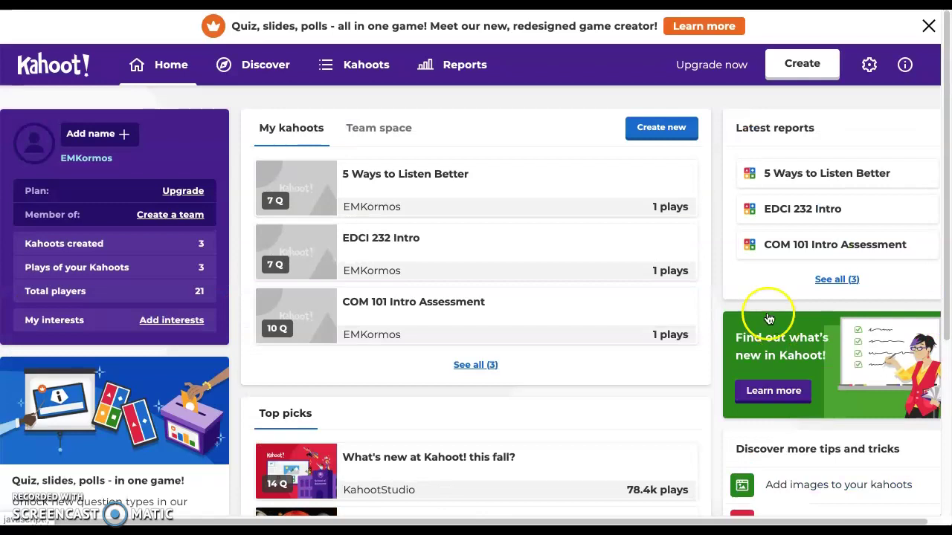
left_click(868, 64)
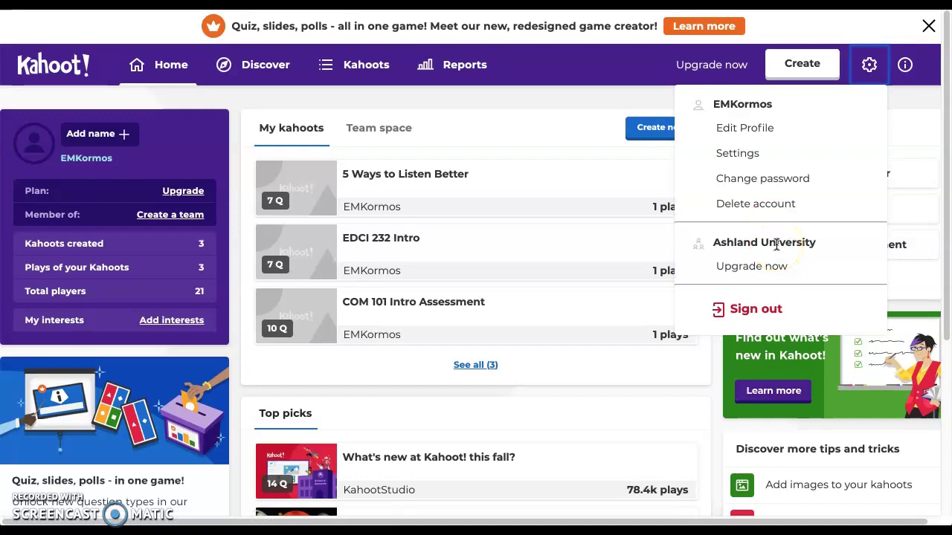
left_click(622, 76)
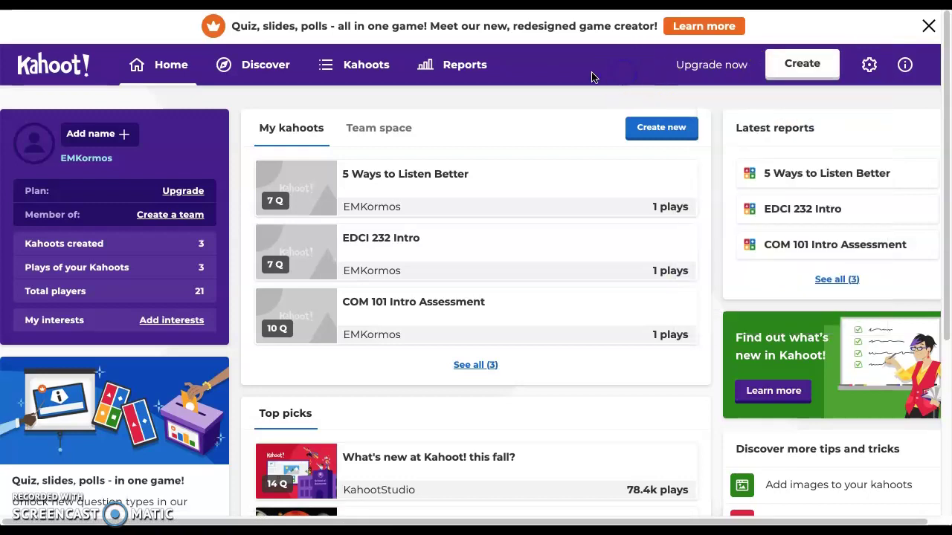
left_click(398, 85)
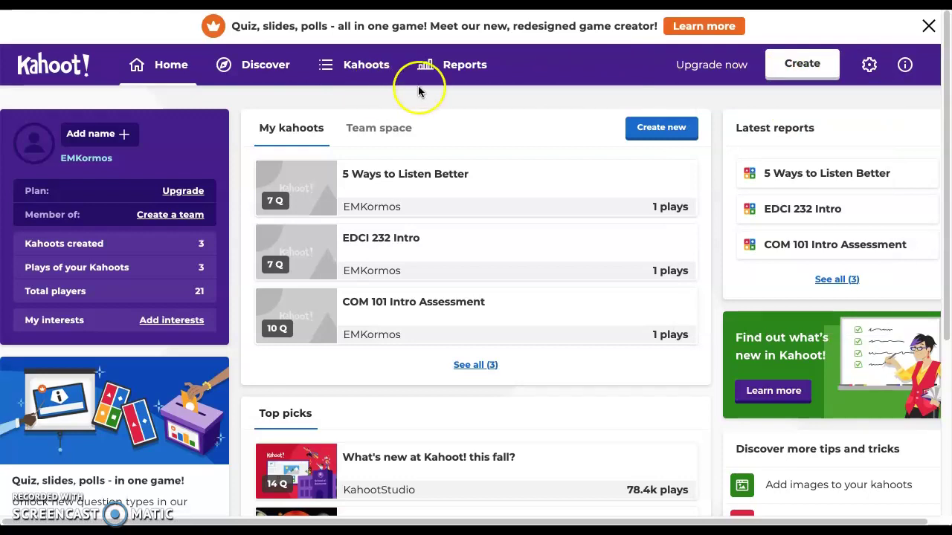
Start a blank kahoot from the New kahoot card in the Create dialog
left_click(797, 74)
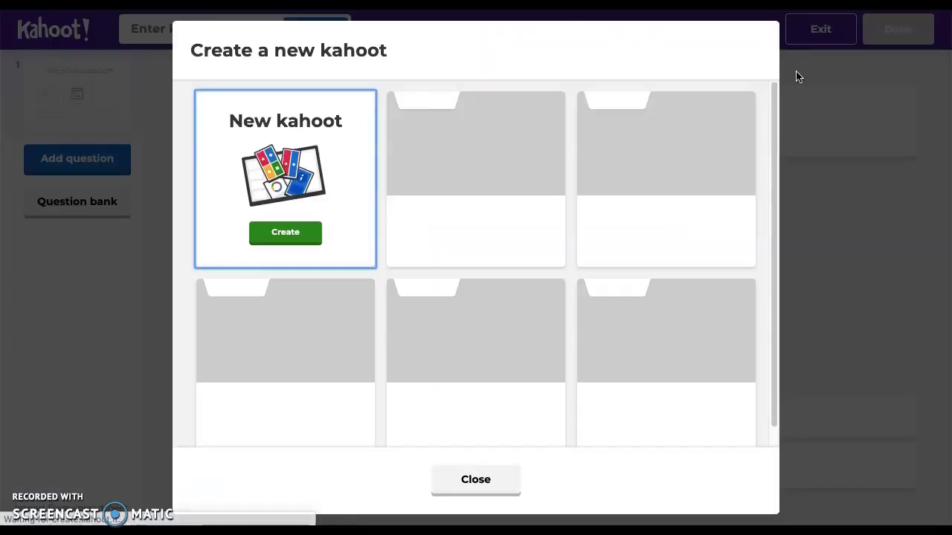
left_click(267, 216)
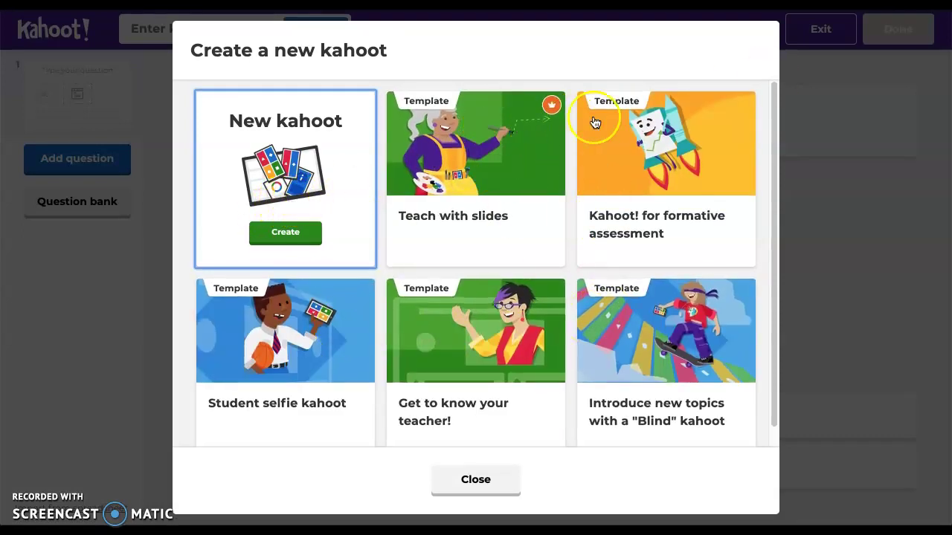
scroll(641, 272, "down", 1)
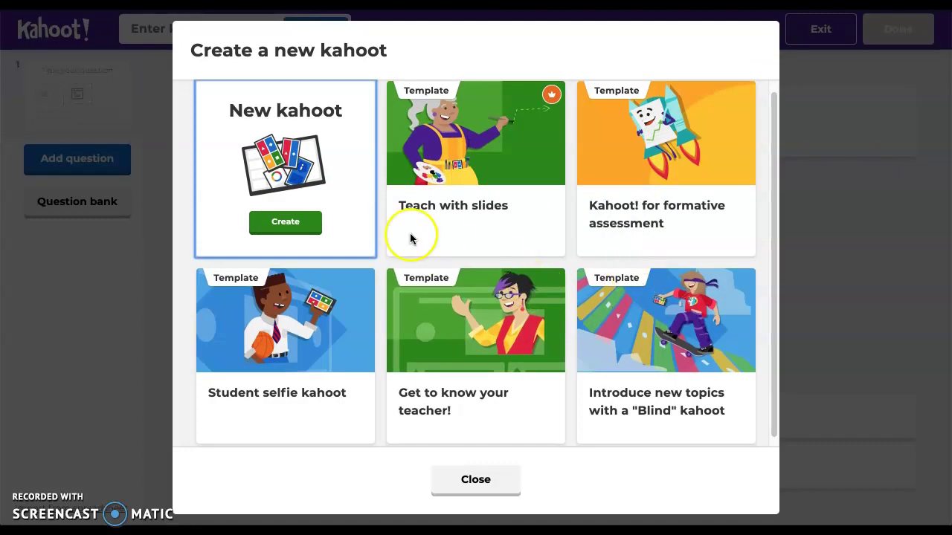
left_click(301, 186)
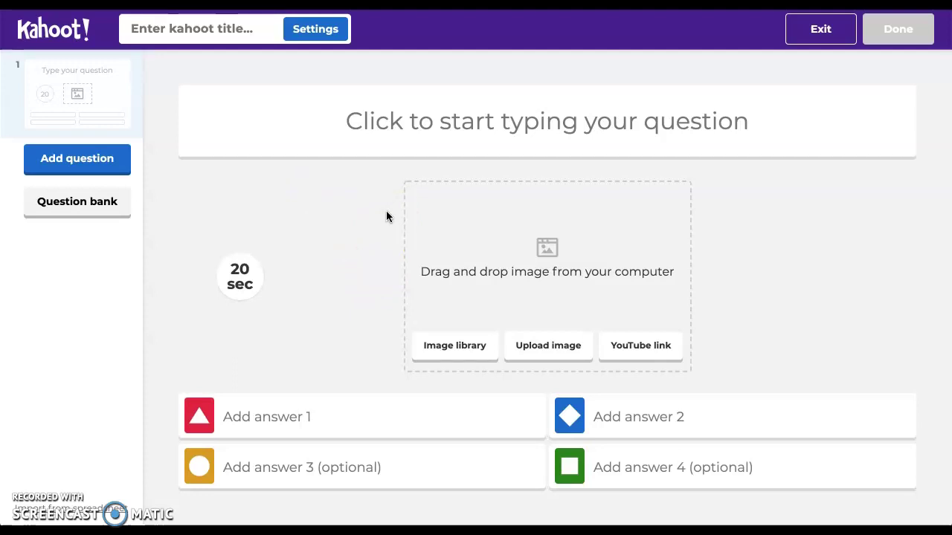
Write the question 'What is 1+1?' with answers 1, 2, 3 and 4
left_click(419, 130)
type("What is 1+1")
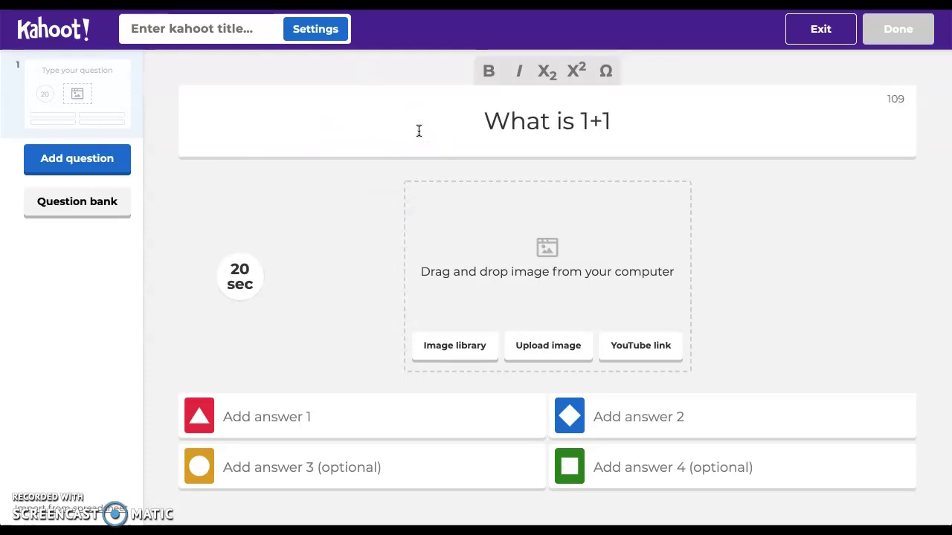
type("?")
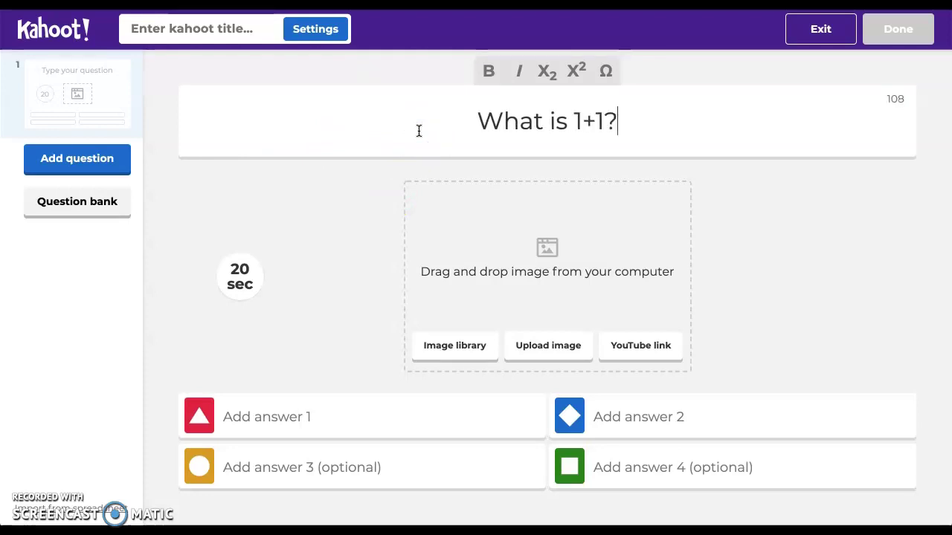
left_click(302, 418)
type("1")
left_click(614, 421)
type("2")
left_click(329, 474)
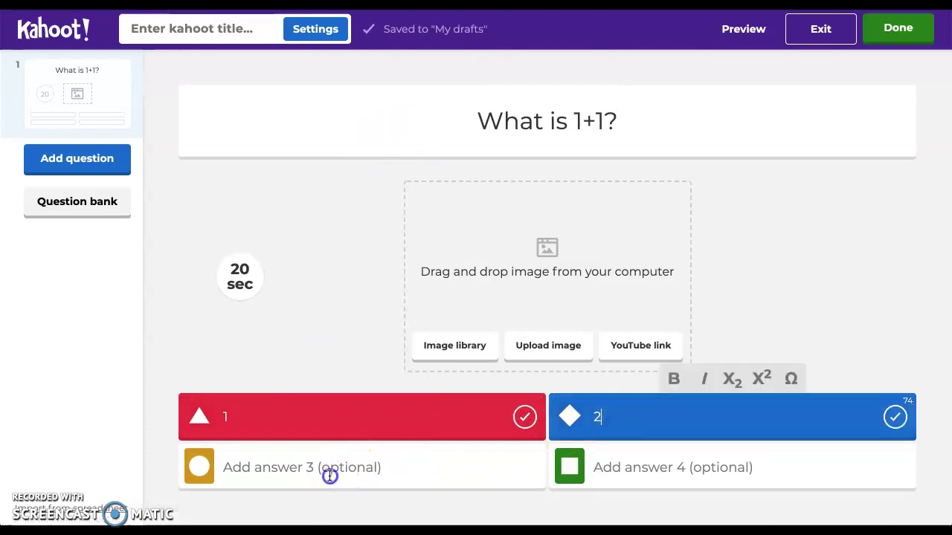
type("3")
left_click(619, 485)
type("4")
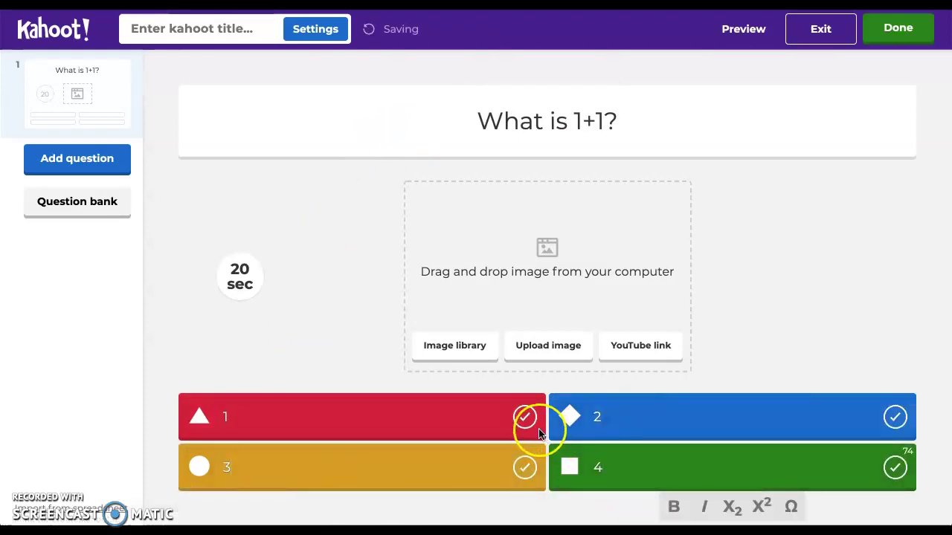
Mark answer 2 as correct and close the image library without adding a picture
left_click(538, 432)
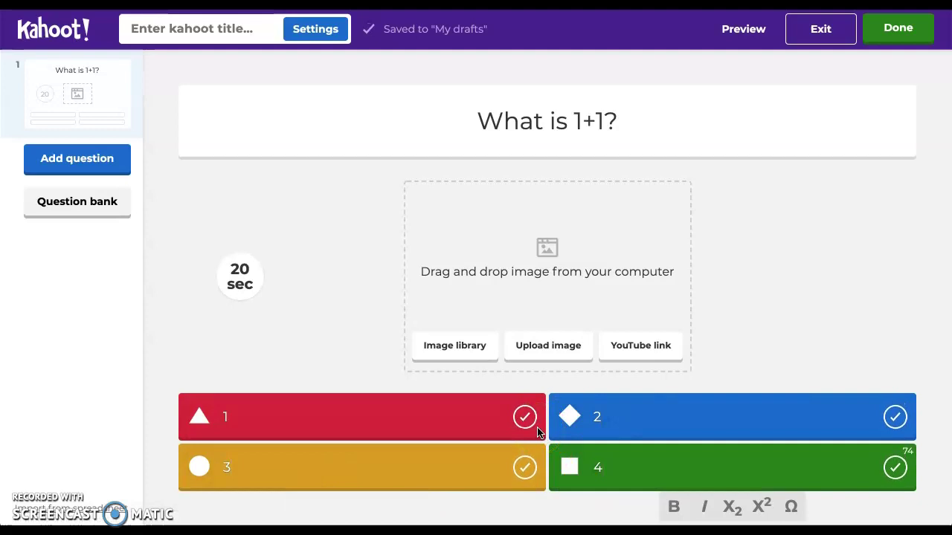
left_click(525, 418)
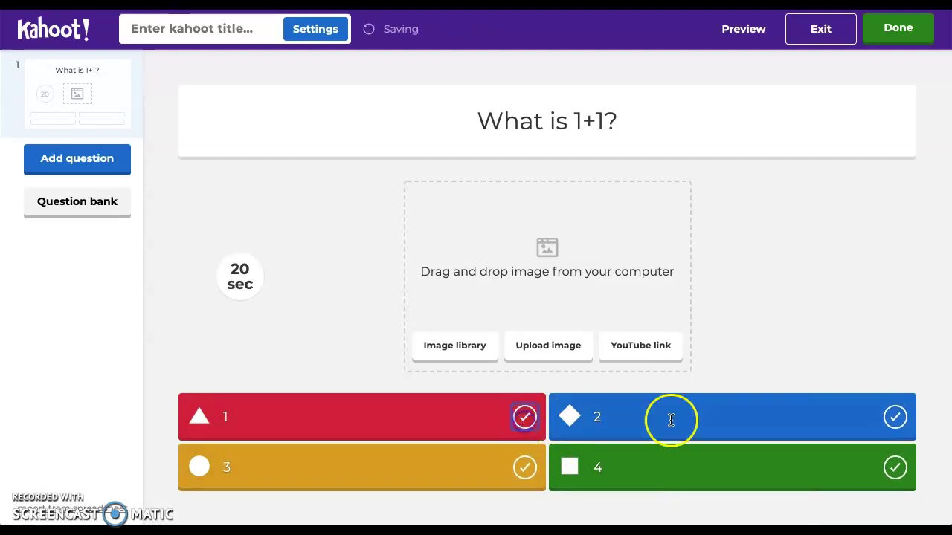
left_click(895, 417)
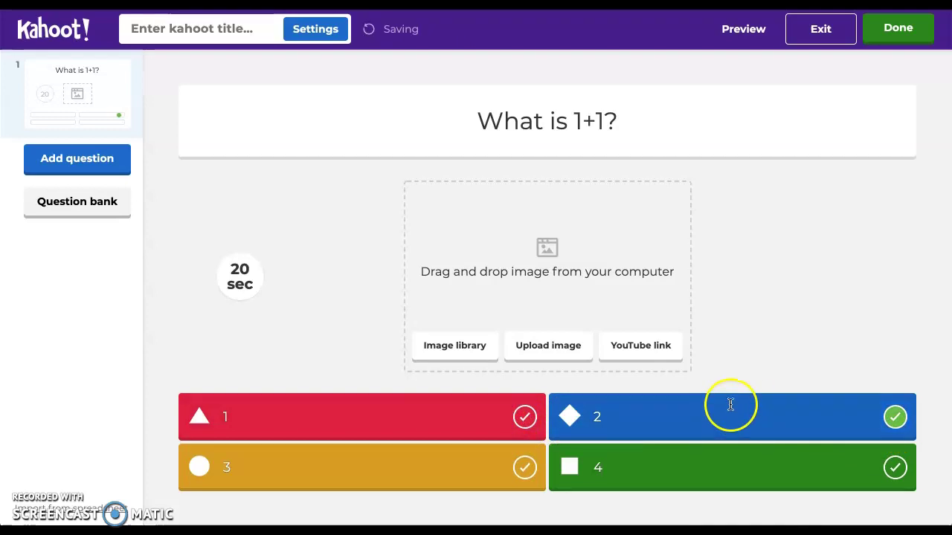
left_click(455, 349)
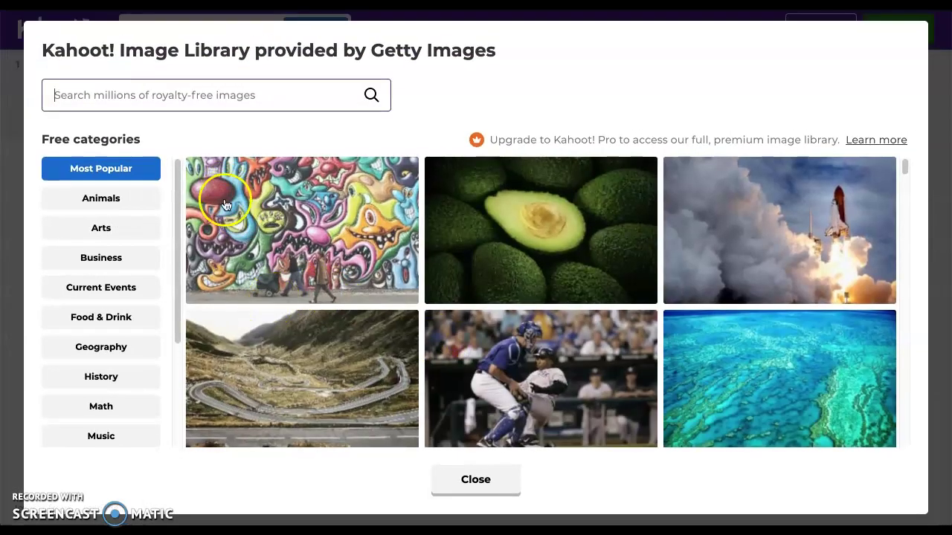
left_click(487, 481)
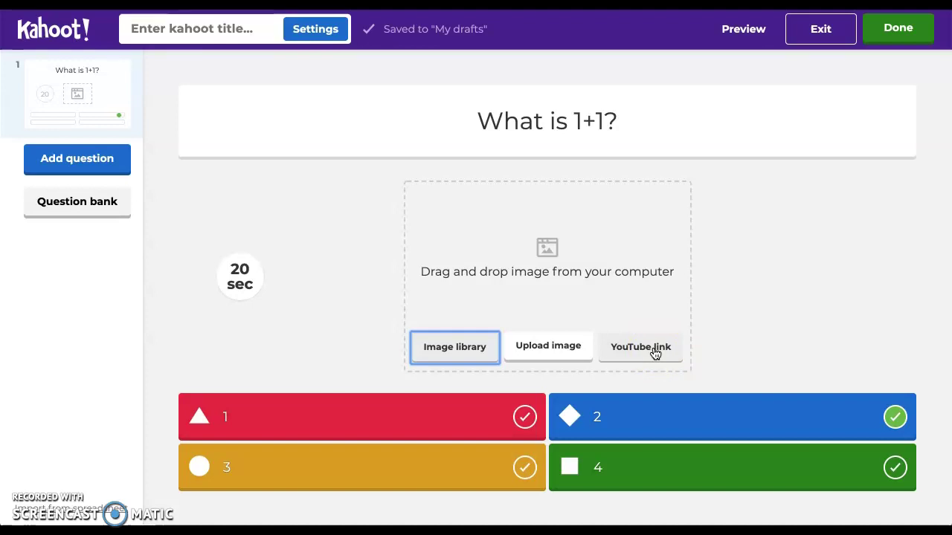
Add a True or false question as the second question
left_click(88, 162)
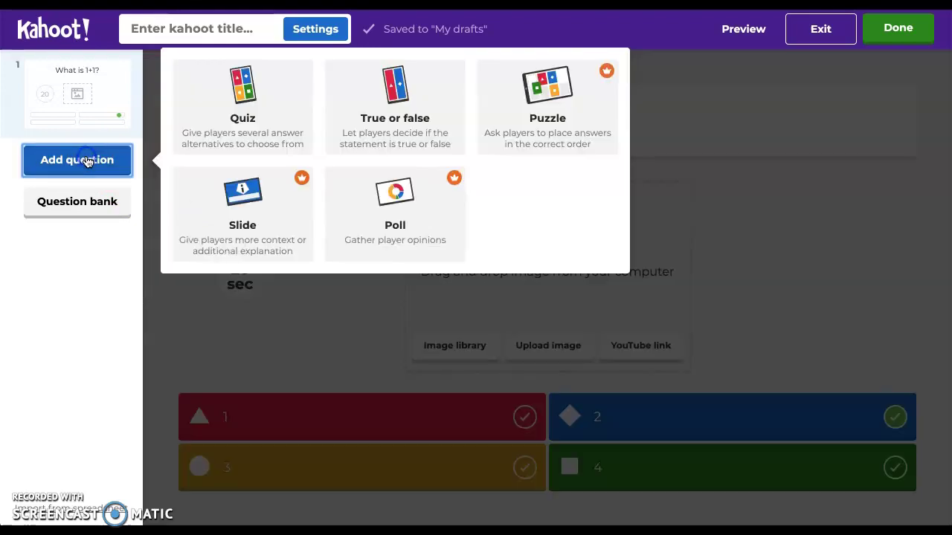
left_click(206, 139)
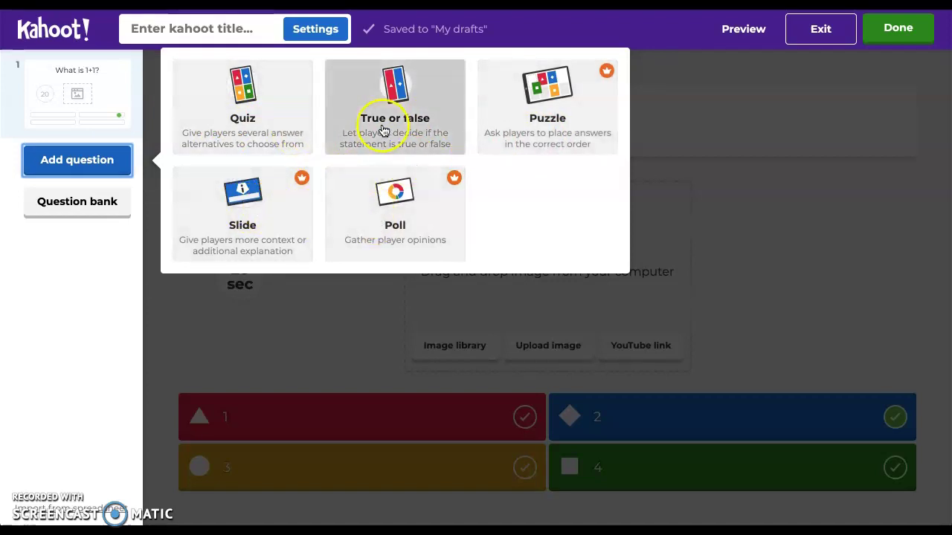
left_click(278, 113)
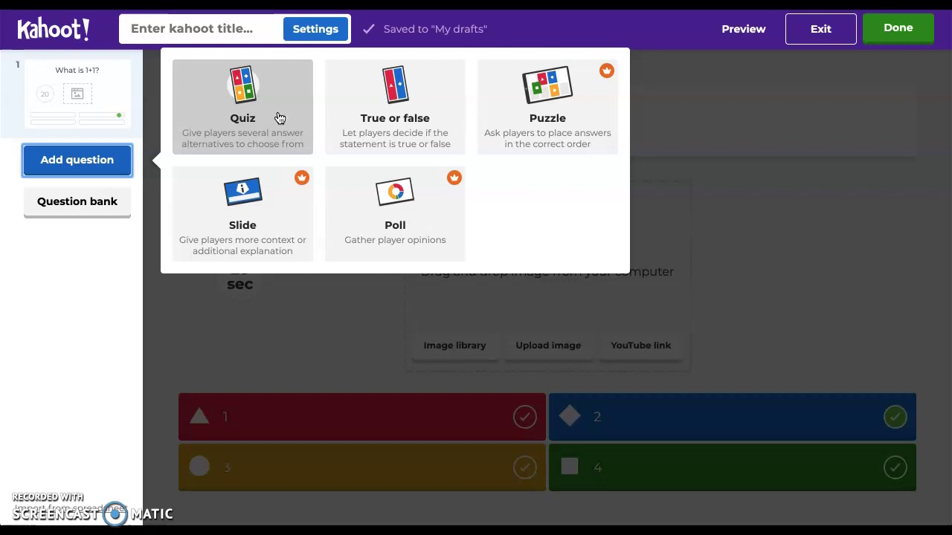
left_click(409, 128)
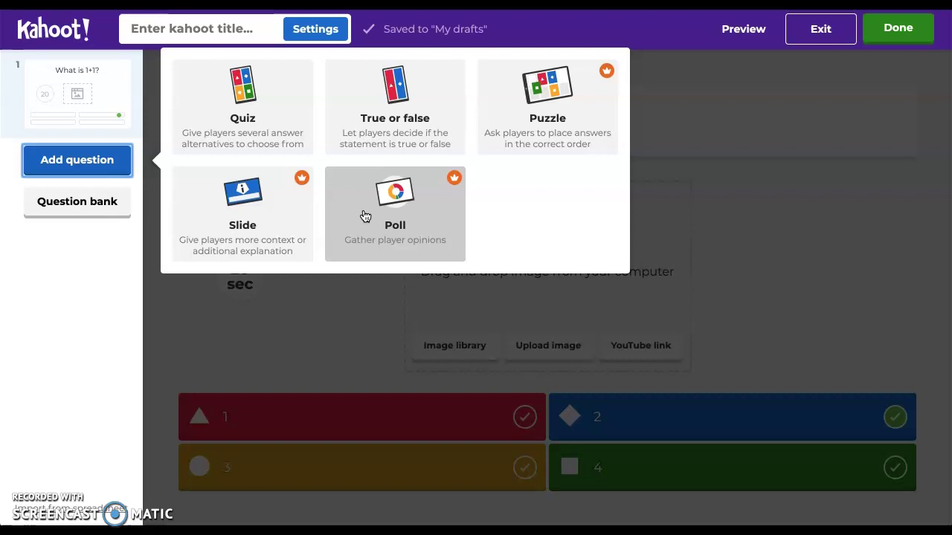
left_click(385, 130)
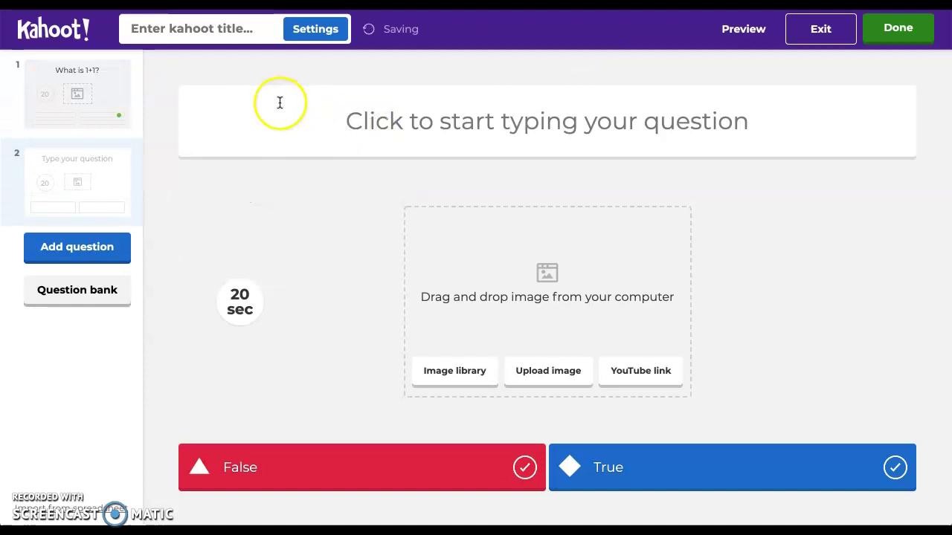
Enter 'The sky is blue.' as the question and mark True correct
left_click(473, 132)
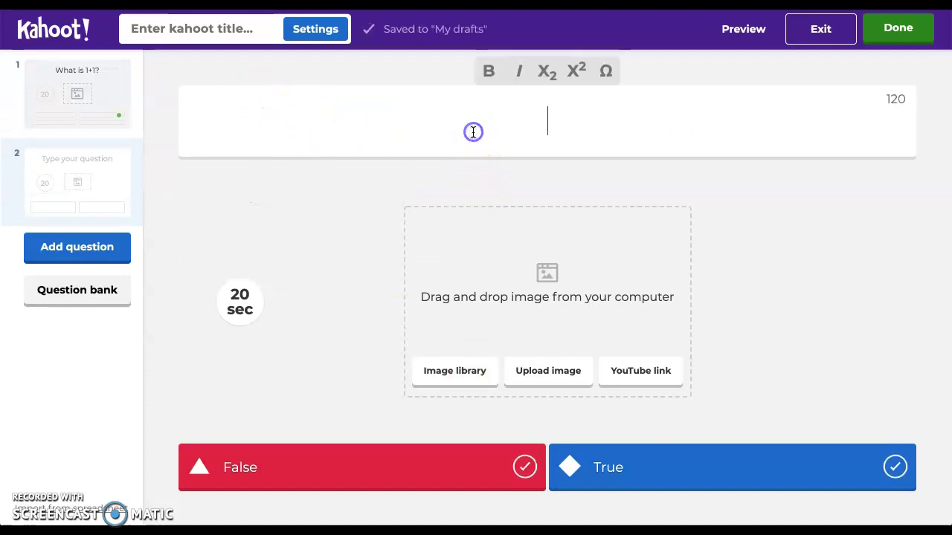
type("The sky is blue.")
left_click(415, 244)
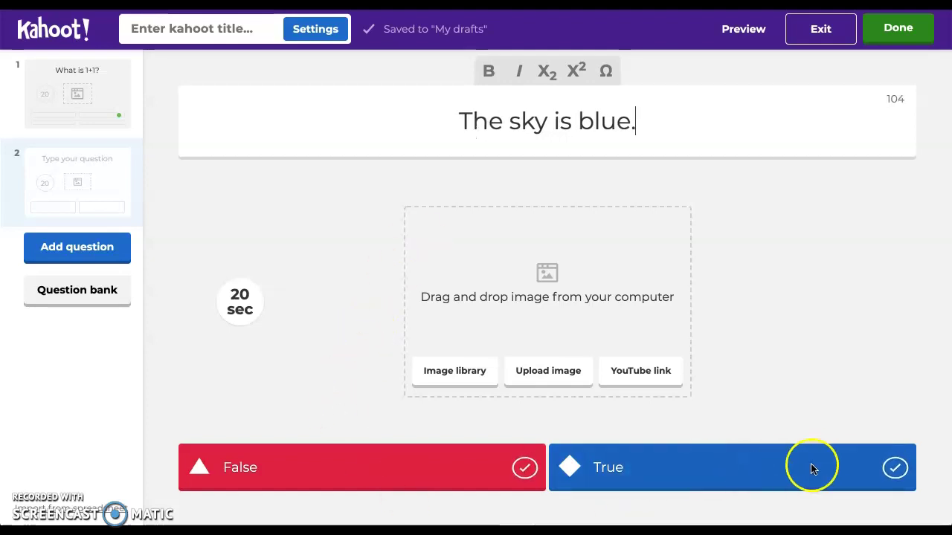
left_click(895, 468)
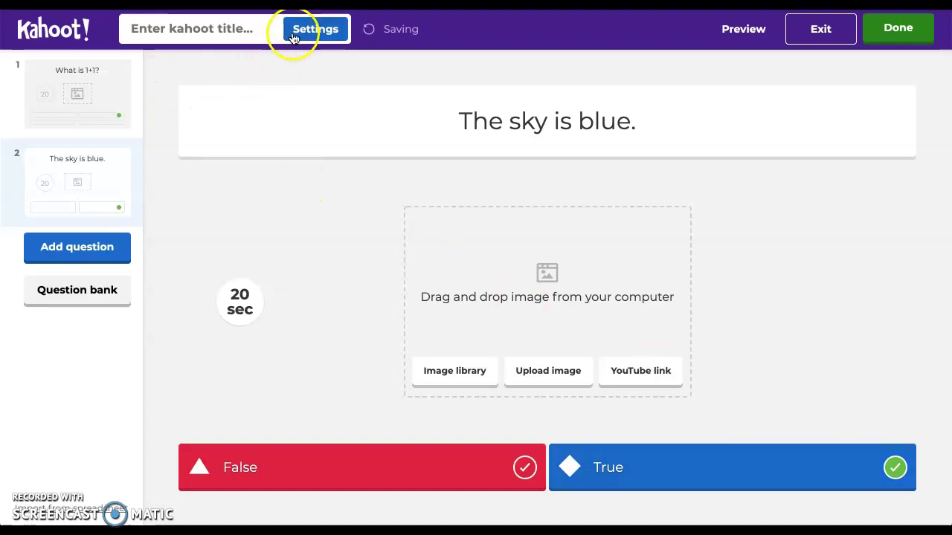
Title the kahoot 'Example 1' in its summary settings and save
left_click(250, 30)
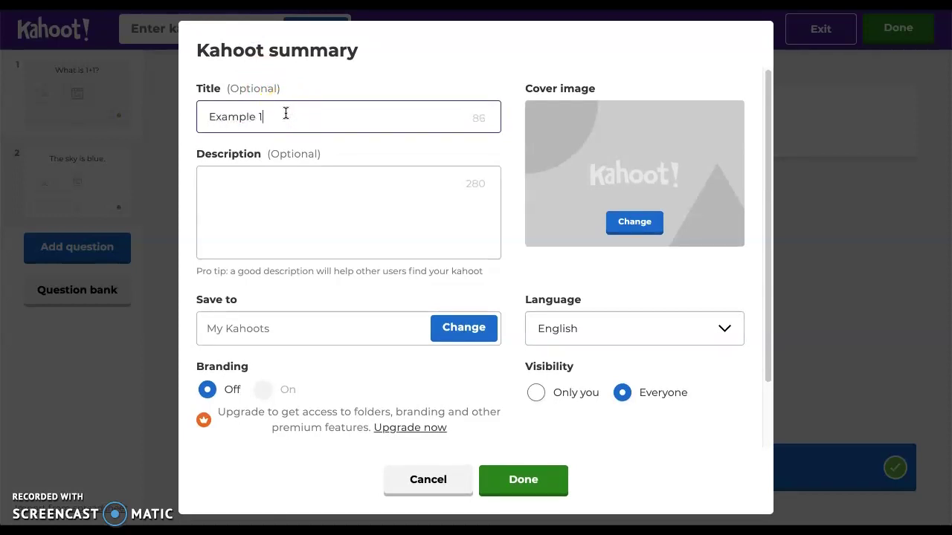
left_click(275, 195)
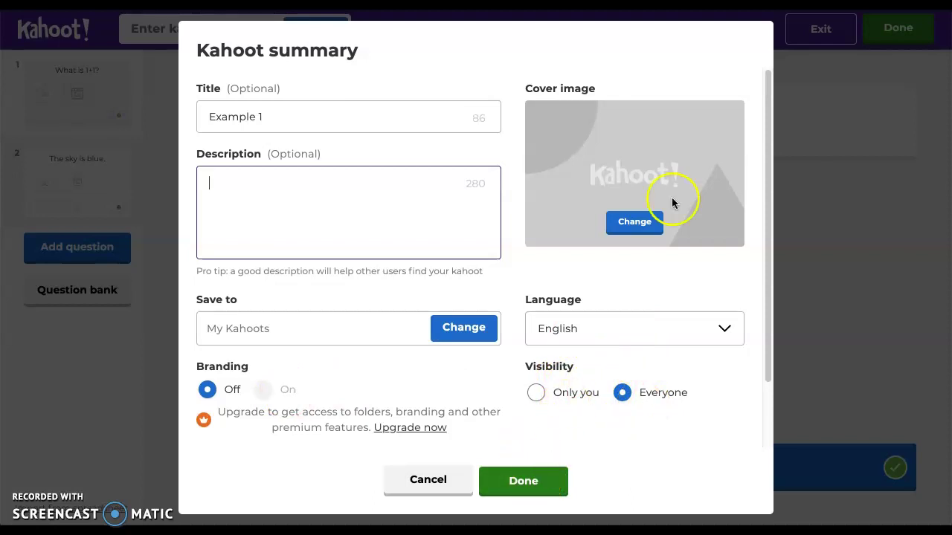
left_click(525, 477)
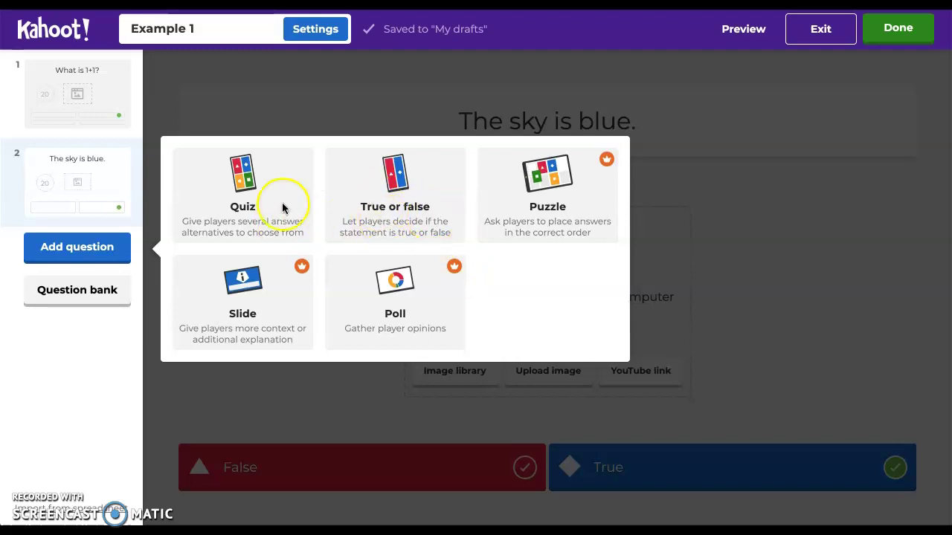
left_click(338, 106)
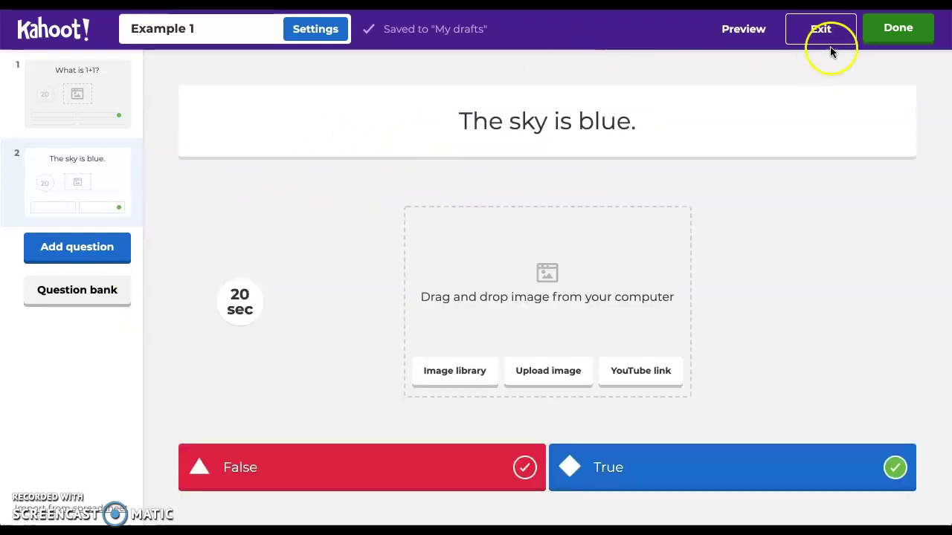
Finish the Example 1 kahoot and check its options menu in My Kahoots without changes
left_click(906, 34)
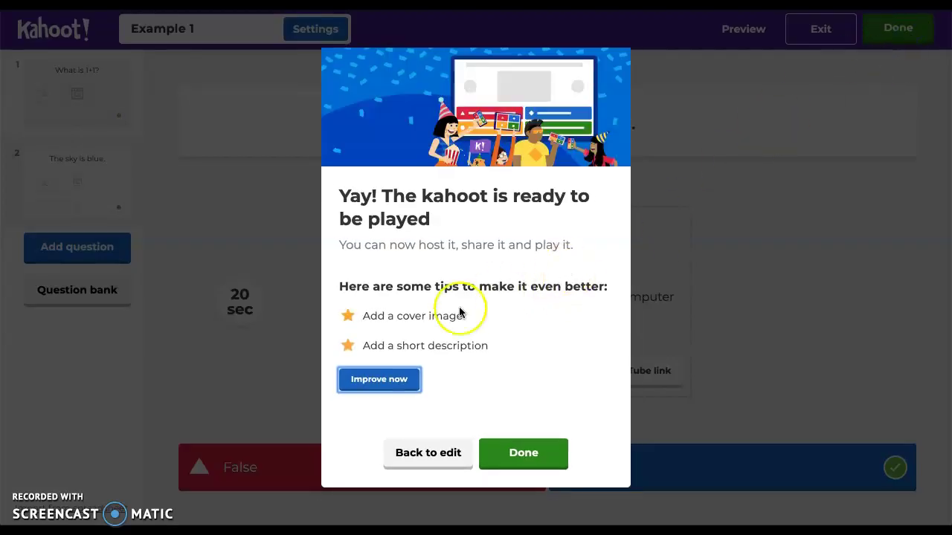
left_click(519, 459)
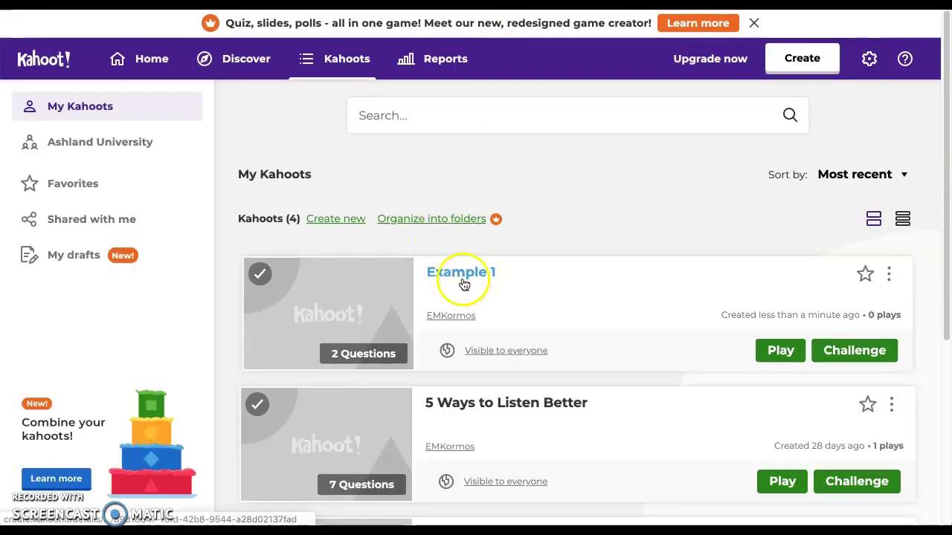
scroll(780, 340, "down", 1)
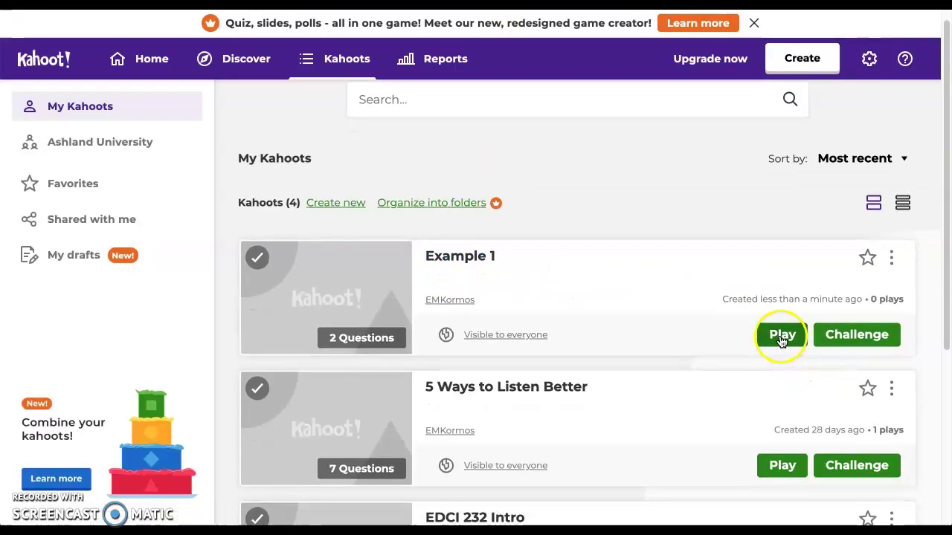
left_click(892, 258)
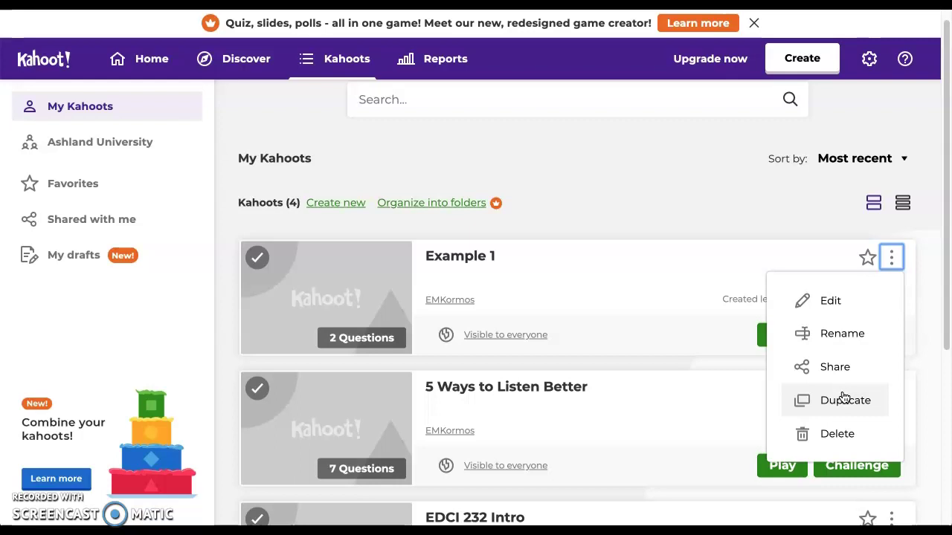
left_click(836, 438)
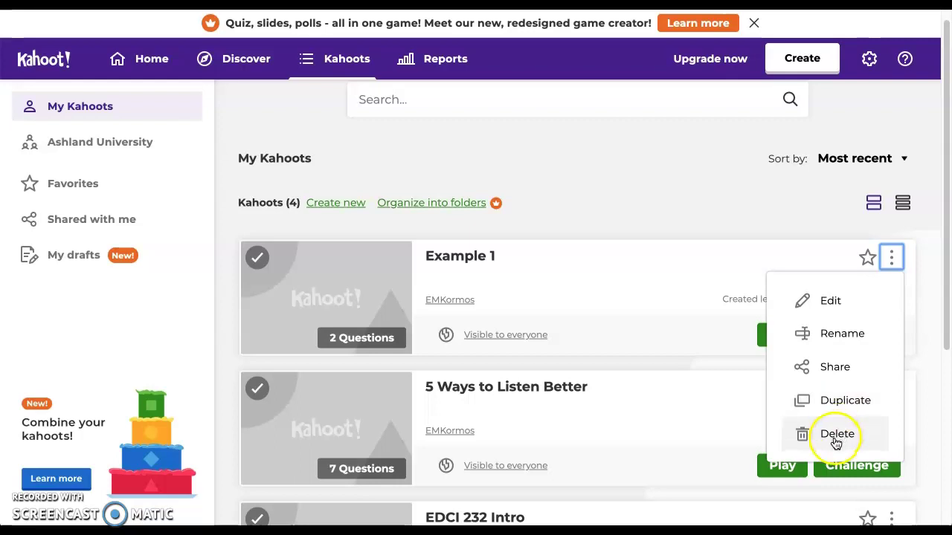
left_click(736, 183)
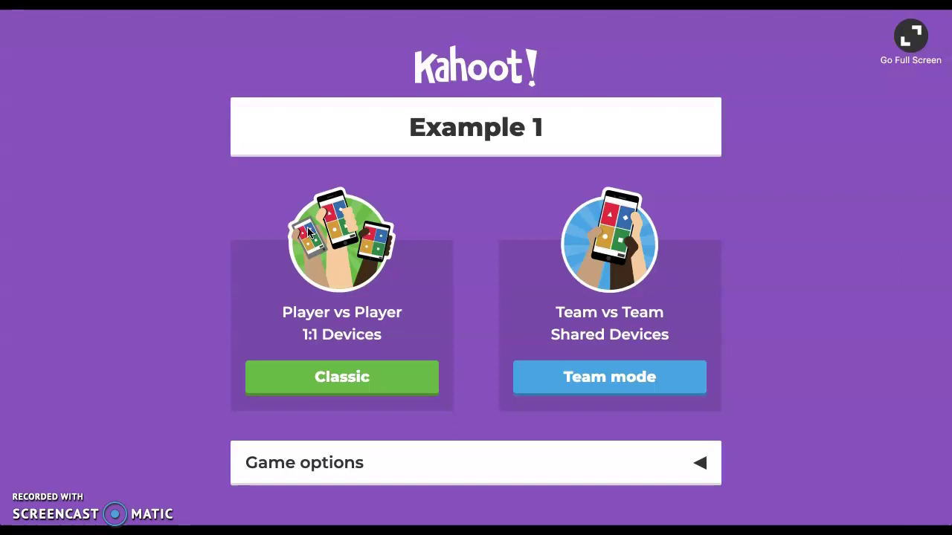
Expand Example 1's game options on the launch screen to review them, then collapse them
key("Tab")
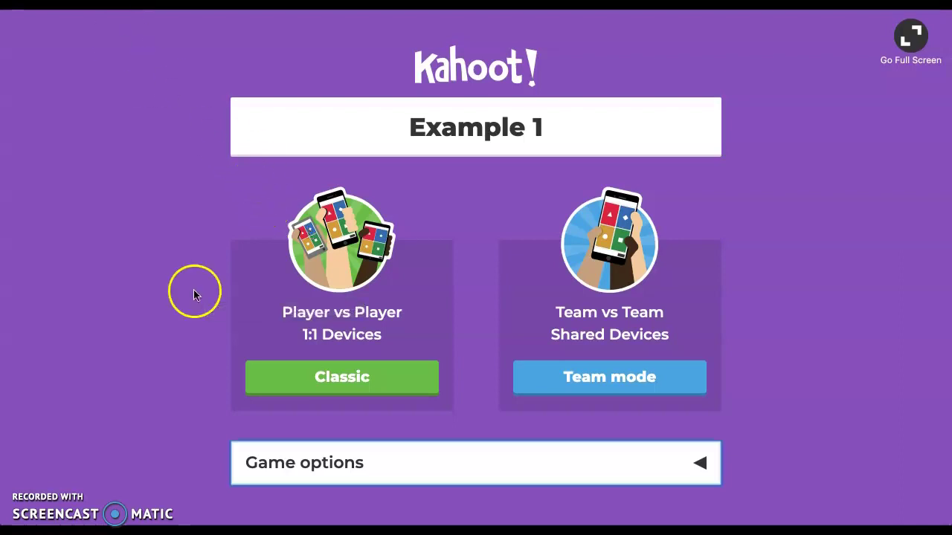
left_click(700, 471)
scroll(149, 383, "down", 3)
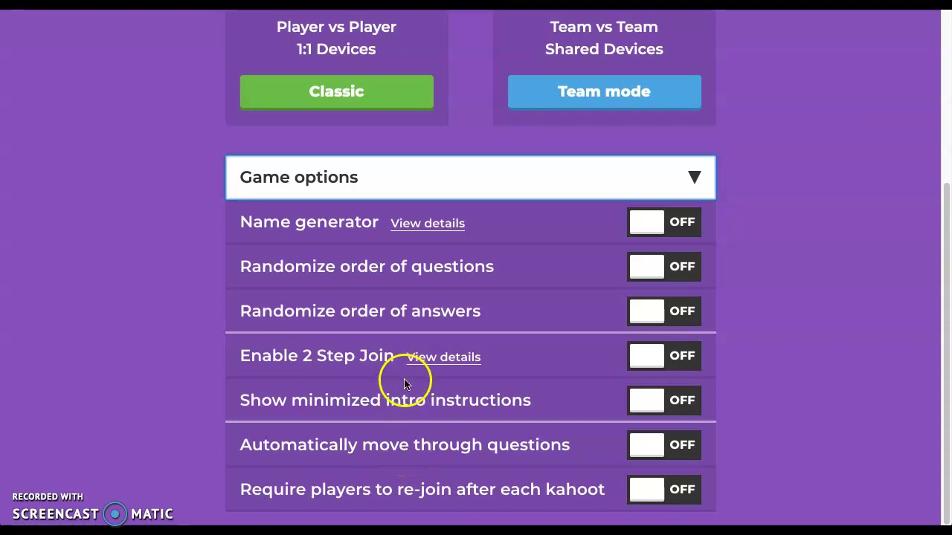
left_click(696, 176)
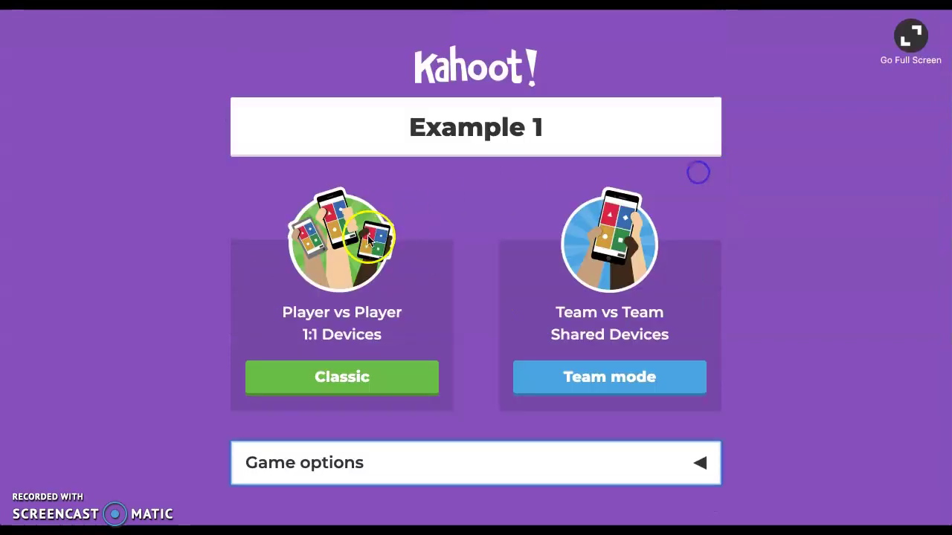
Start a Classic game and join it on kahoot.it with game PIN 678833
left_click(359, 377)
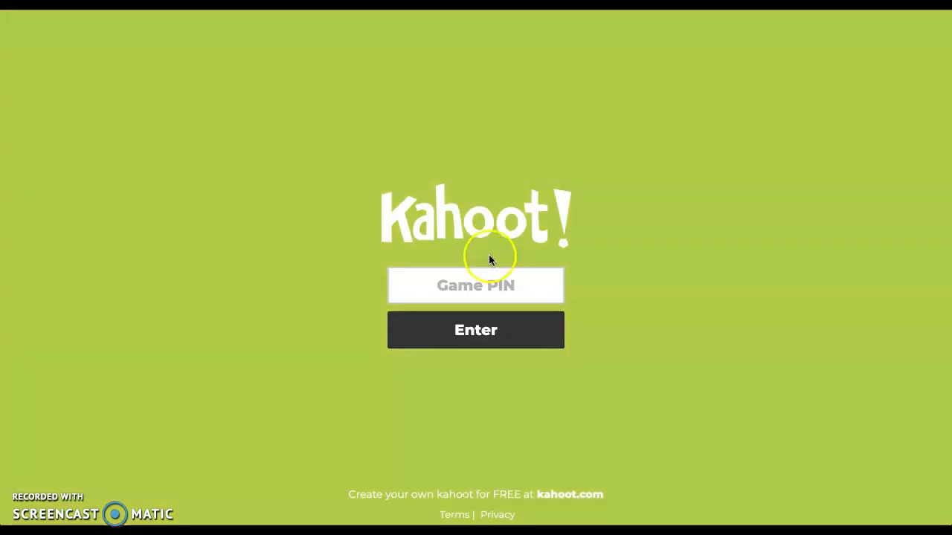
left_click(482, 285)
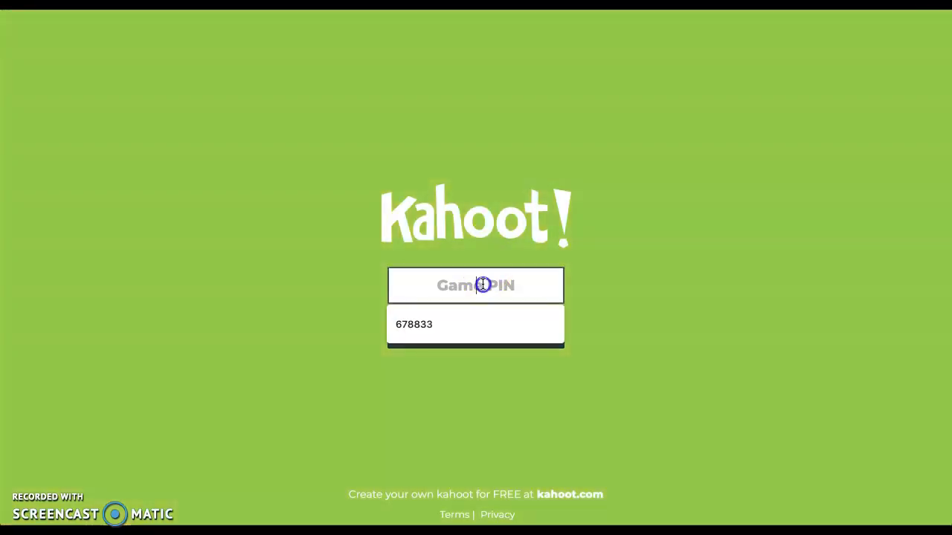
type("678833")
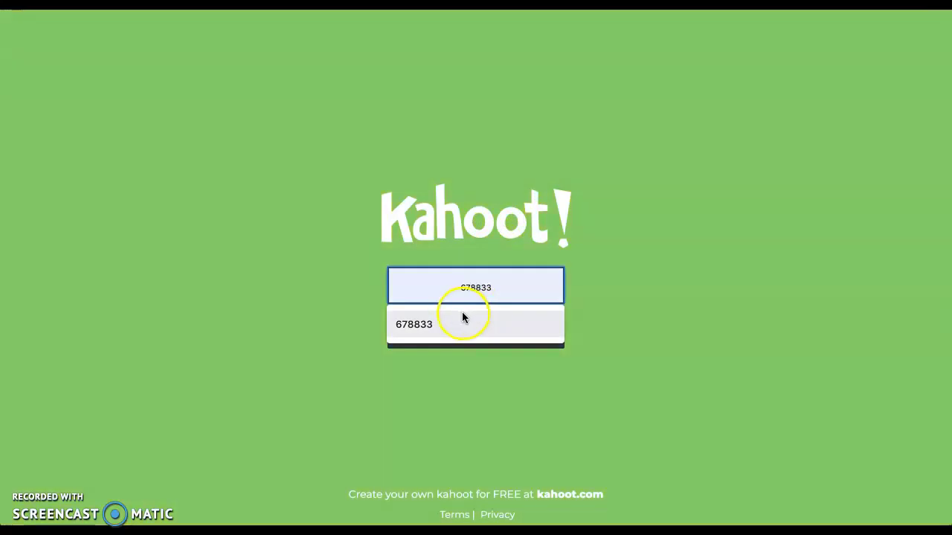
left_click(463, 324)
left_click(466, 329)
Enter a player nickname and join, so the host lobby lists 1 player
left_click(477, 299)
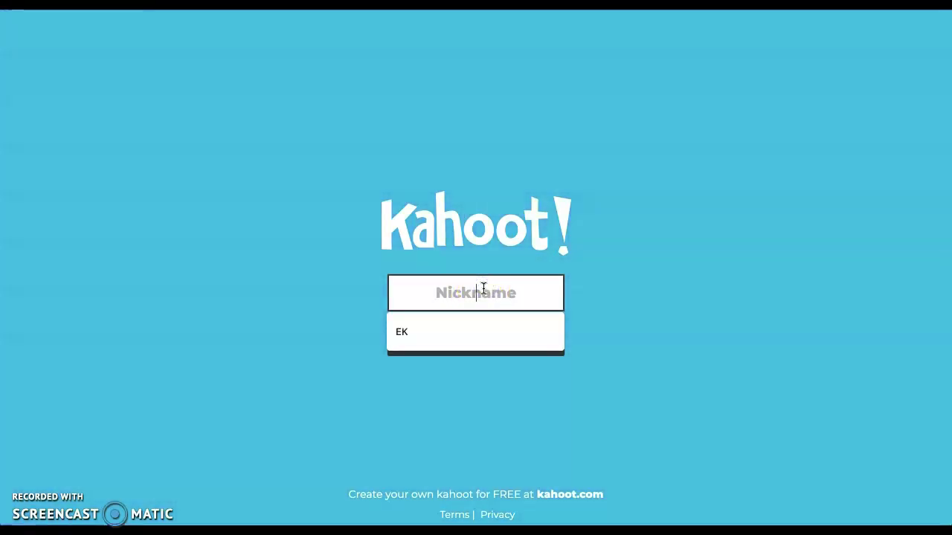
left_click(487, 332)
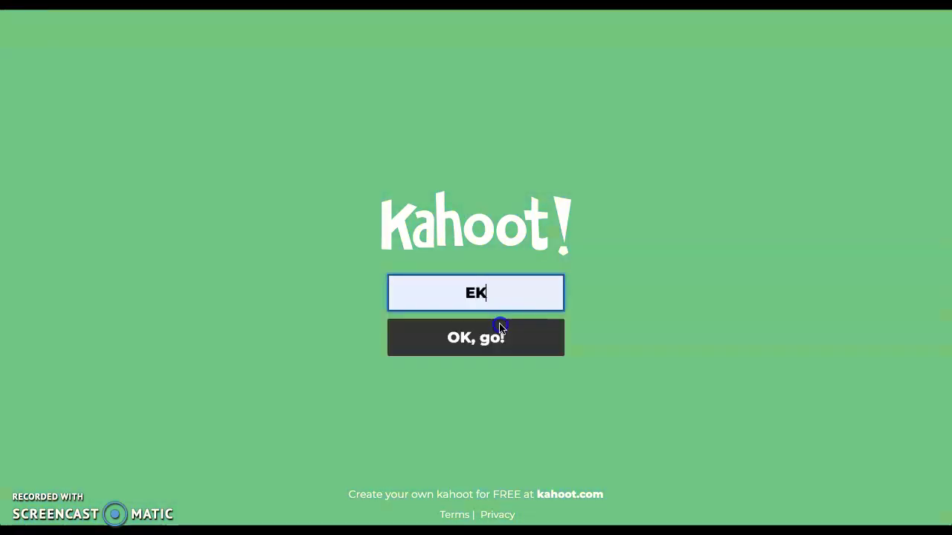
left_click(493, 338)
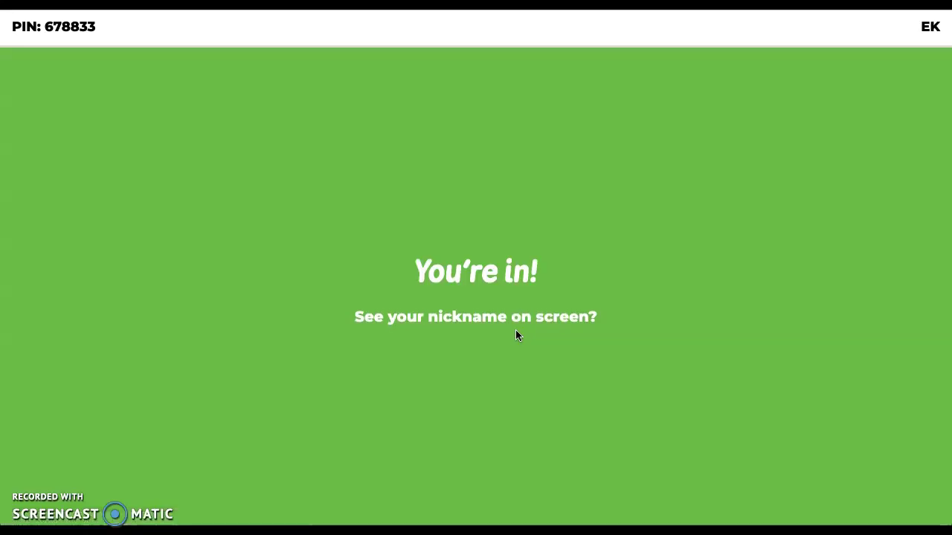
left_click(512, 313)
left_click(512, 313)
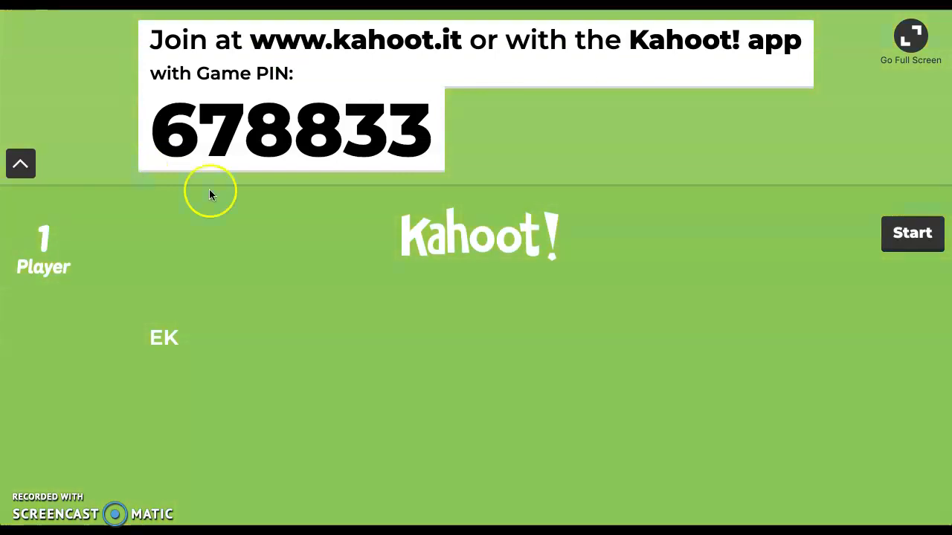
Start the game for the joined player
left_click(374, 217)
mouse_move(172, 344)
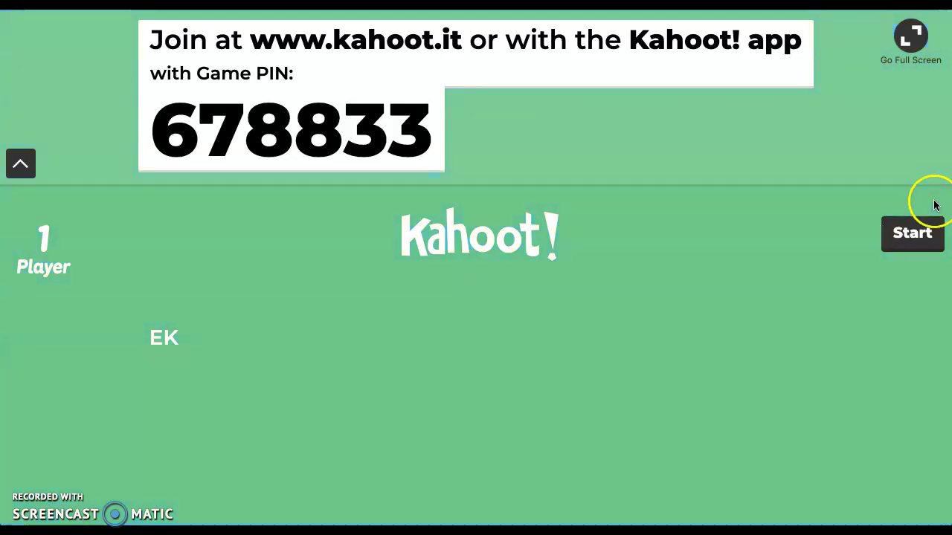
left_click(923, 234)
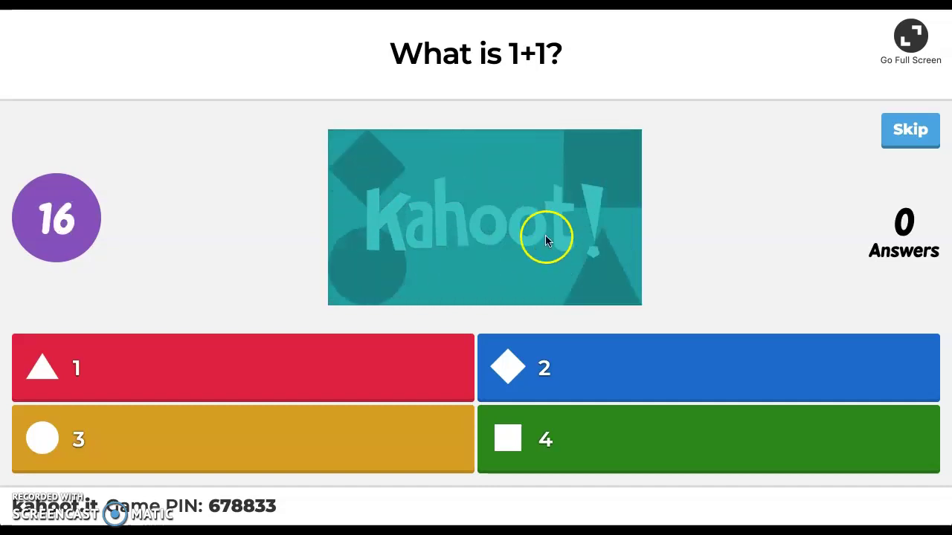
Answer 2 to 'What is 1+1?' as the player and show the scoreboard at 570 points
key("ctrl+Tab")
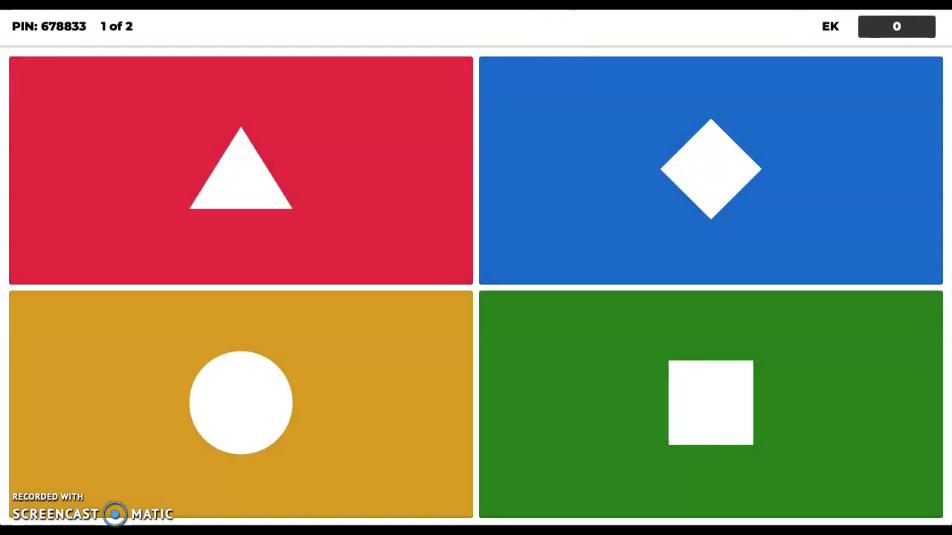
key("ctrl+Tab")
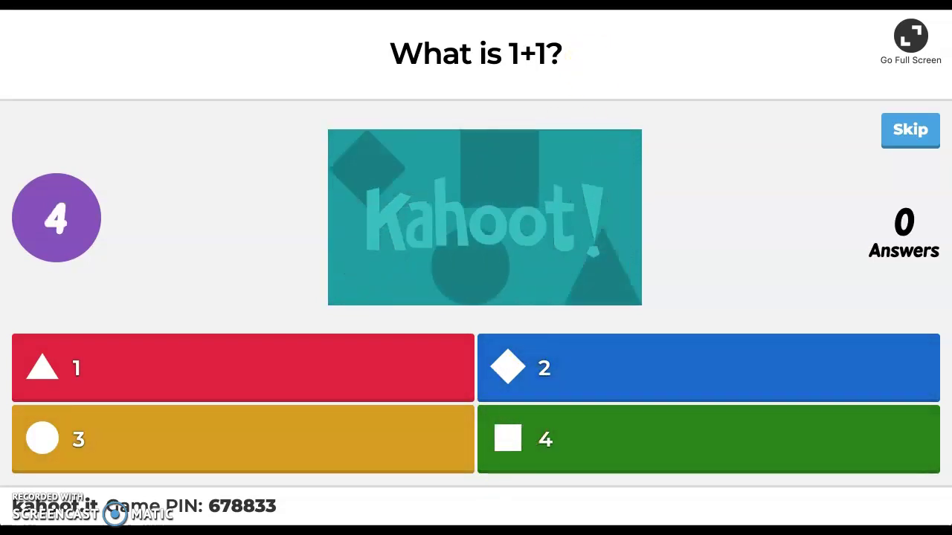
key("alt+Tab")
left_click(565, 183)
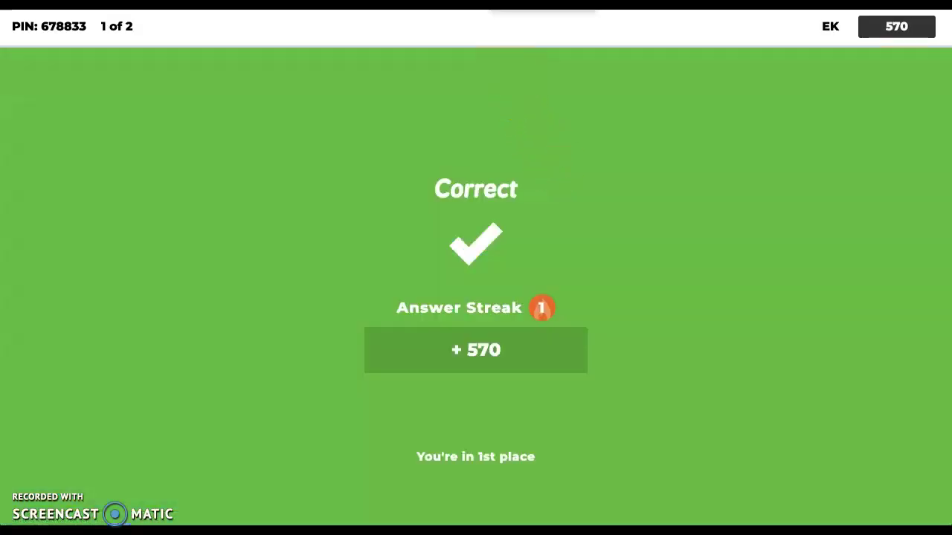
key("alt+Tab")
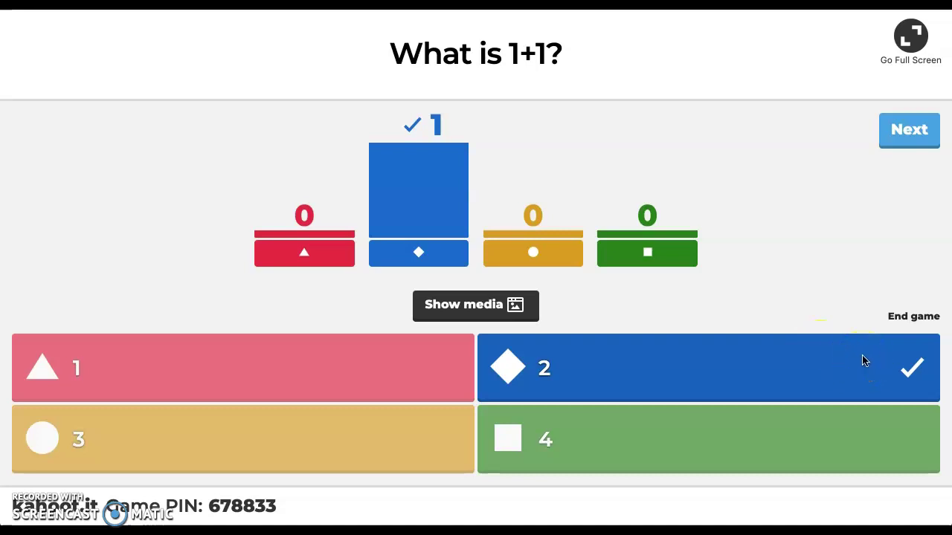
left_click(914, 144)
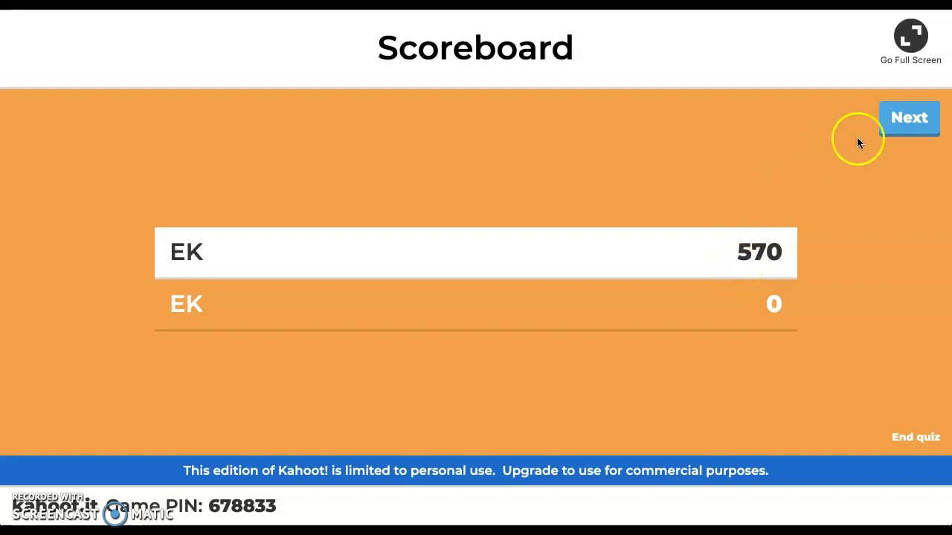
Answer True to 'The sky is blue.' as the player and finish the game at 1453 points
left_click(910, 121)
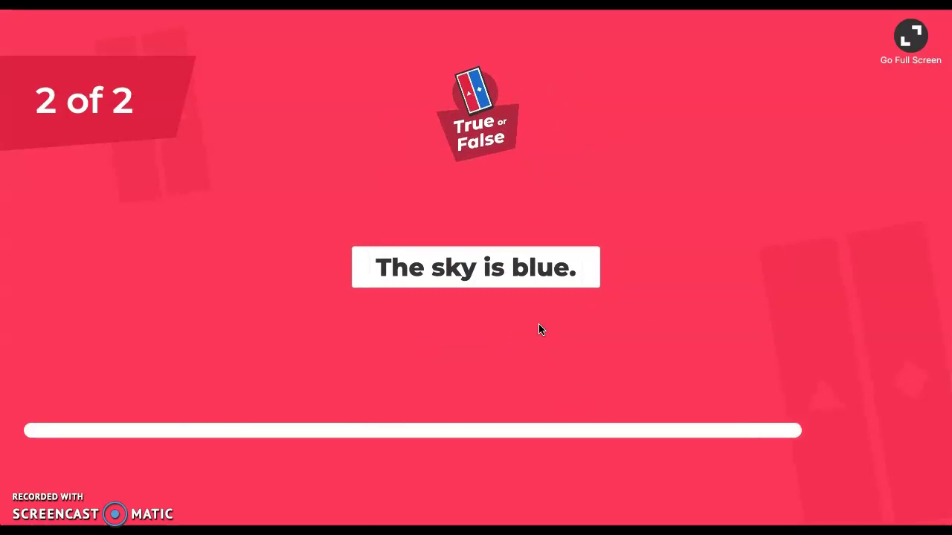
left_click(552, 319)
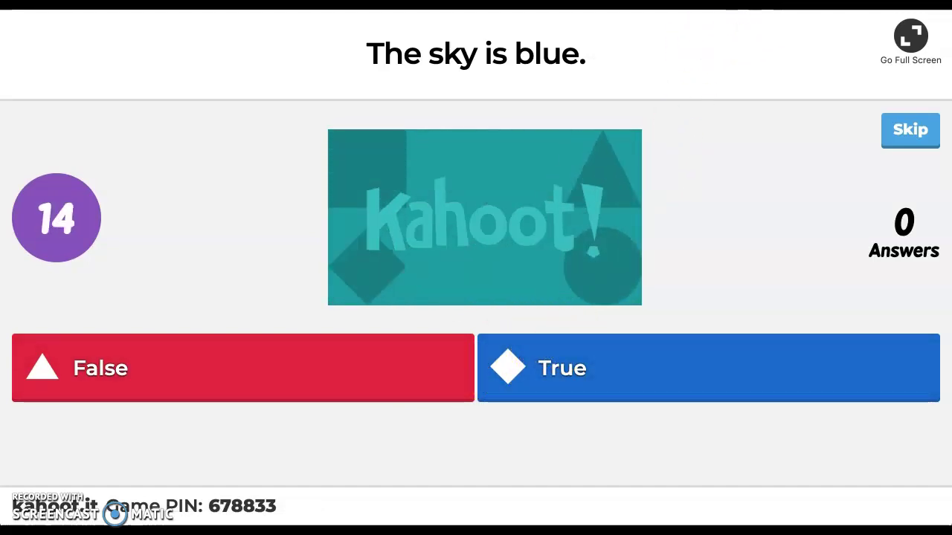
key("alt+Tab")
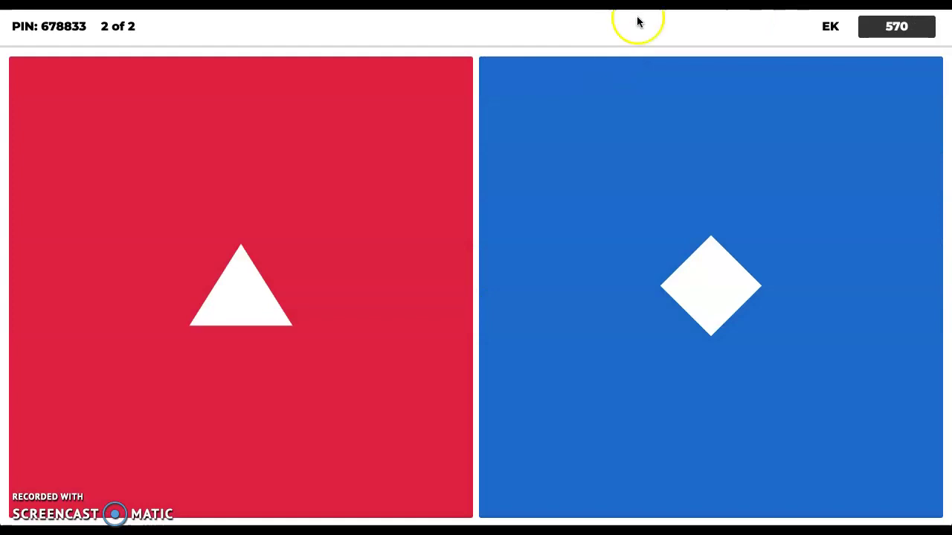
left_click(714, 310)
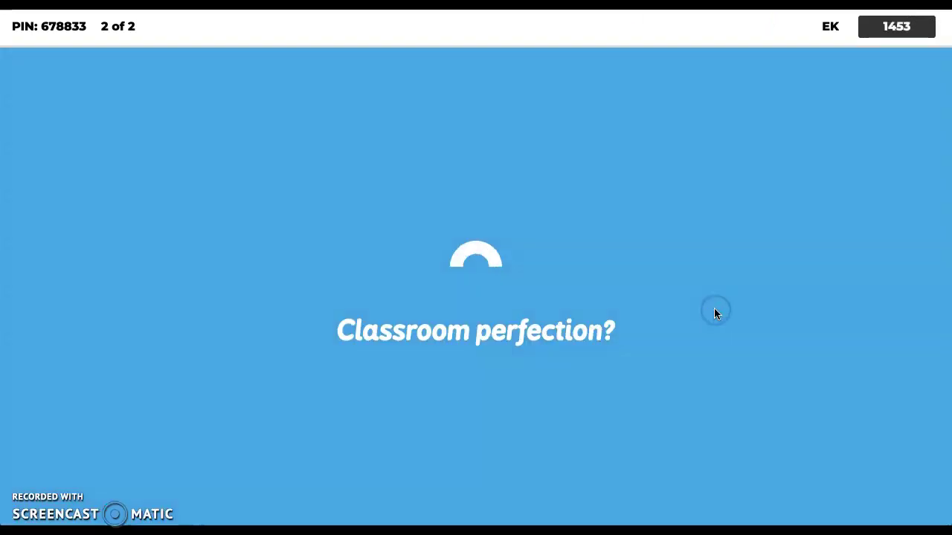
left_click(523, 21)
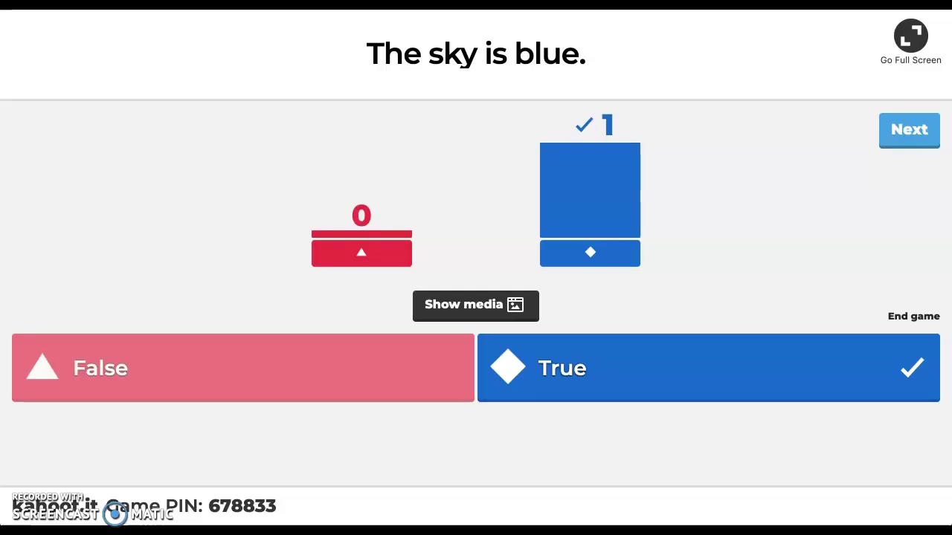
left_click(910, 131)
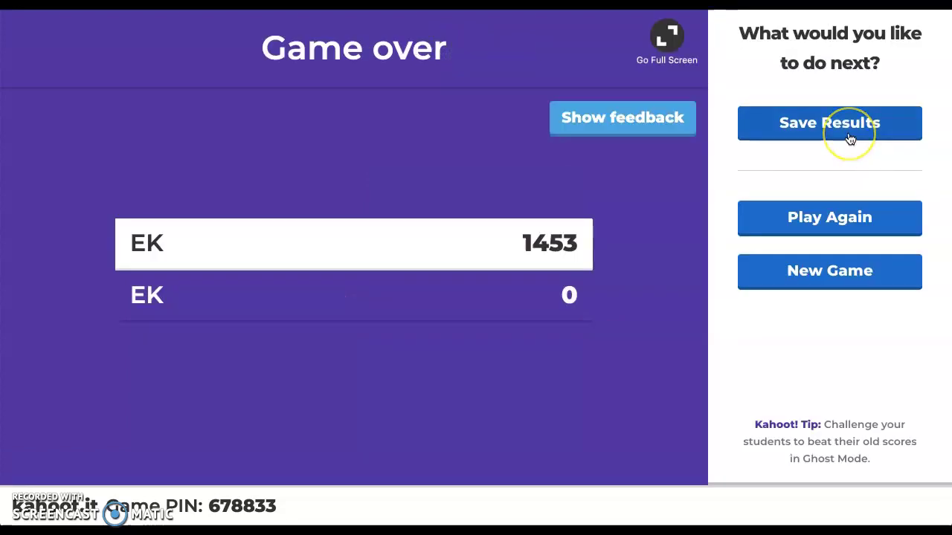
Show the feedback summary (0 responses, 0.0 rating), then close the Save Results options without saving
left_click(673, 126)
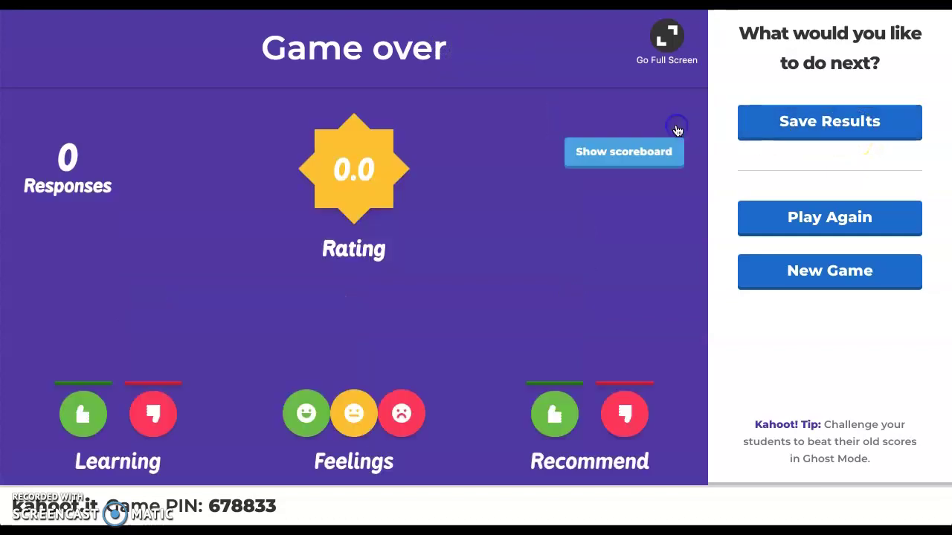
left_click(816, 130)
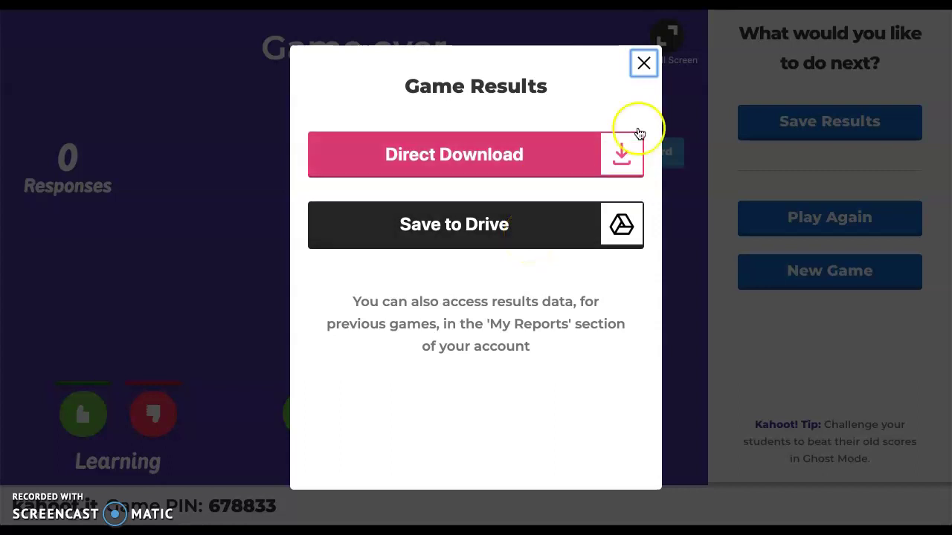
left_click(644, 64)
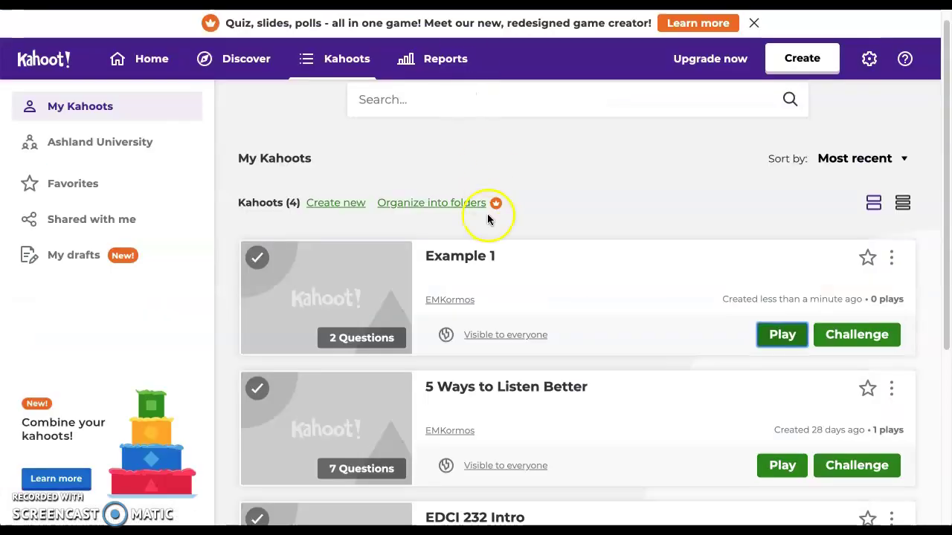
Open the Share dialog for Example 1 from its options menu in My Kahoots
scroll(617, 296, "down", 1)
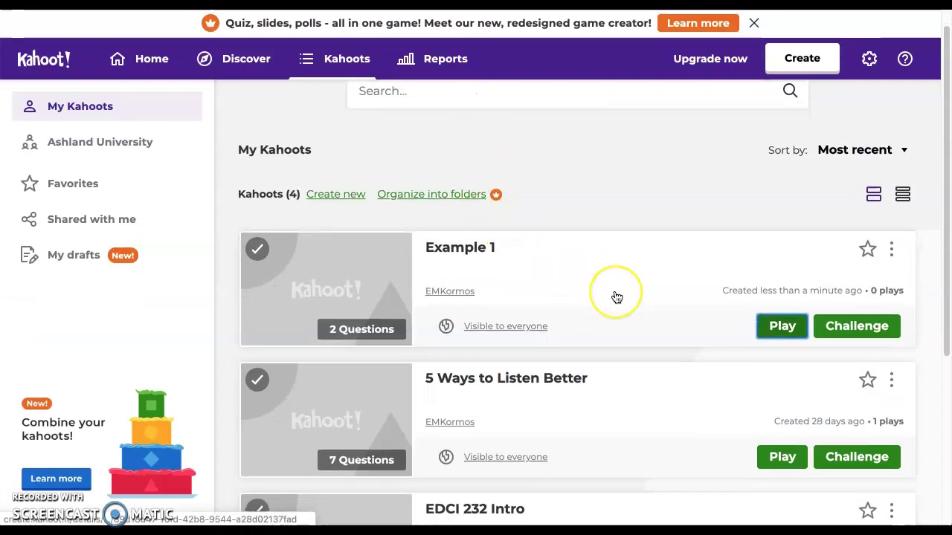
scroll(616, 297, "down", 1)
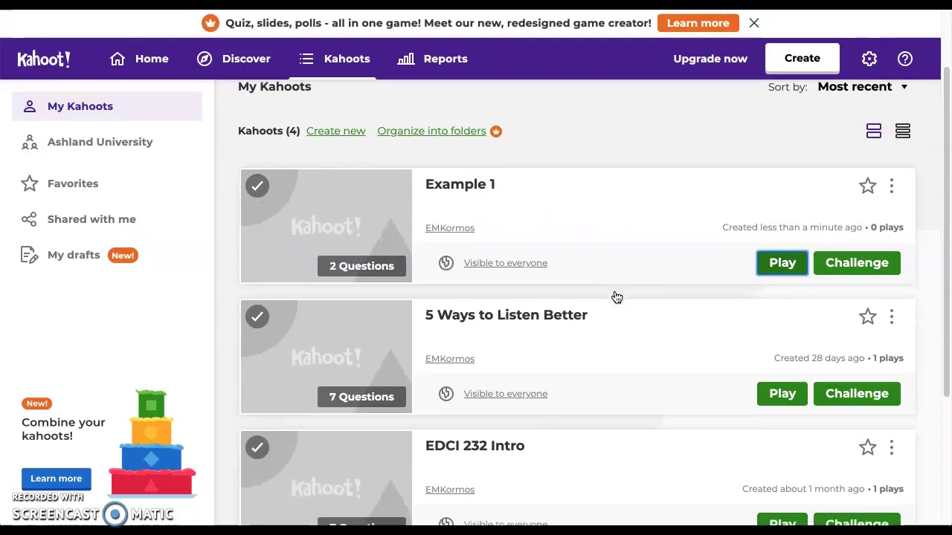
scroll(616, 297, "up", 2)
scroll(616, 297, "down", 1)
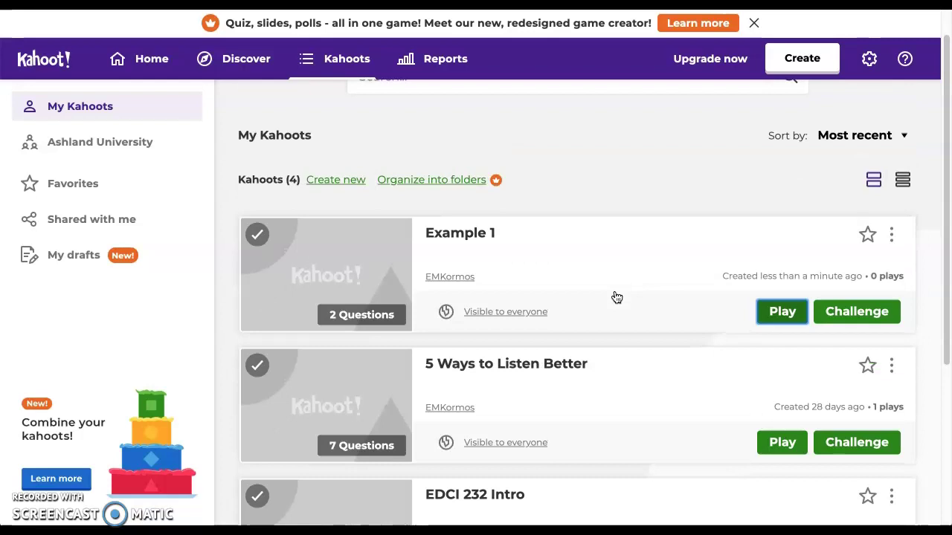
left_click(893, 235)
left_click(892, 235)
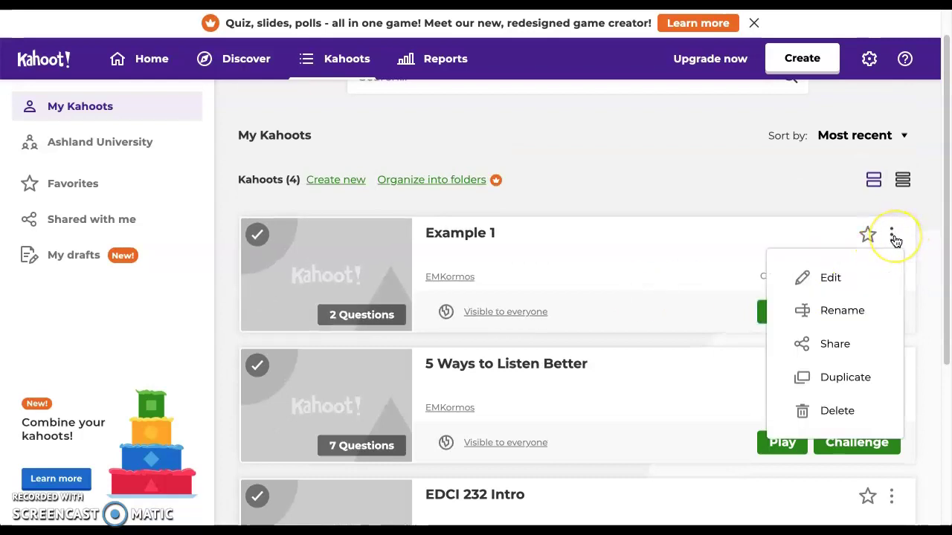
left_click(845, 336)
Try the username field and the Twitter share option, then close the Share dialog
left_click(482, 250)
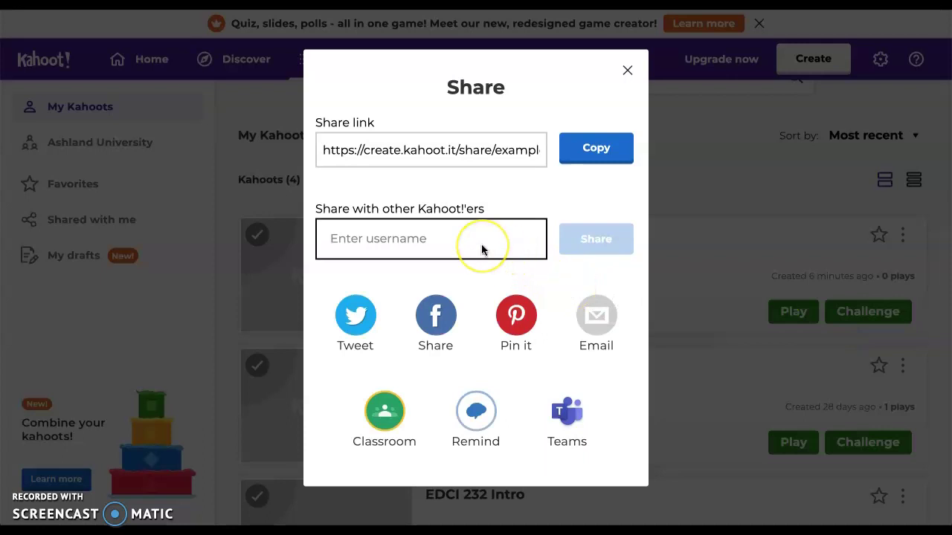
left_click(351, 329)
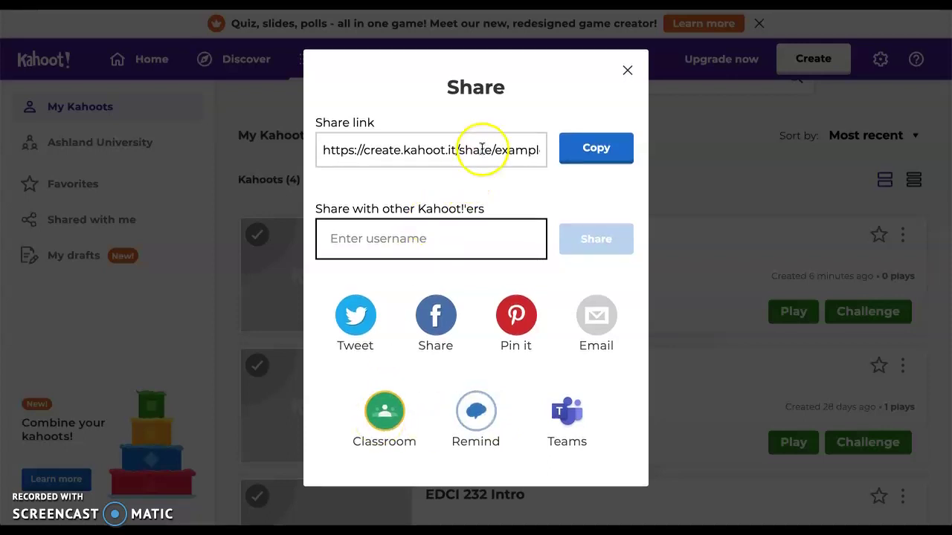
left_click(626, 70)
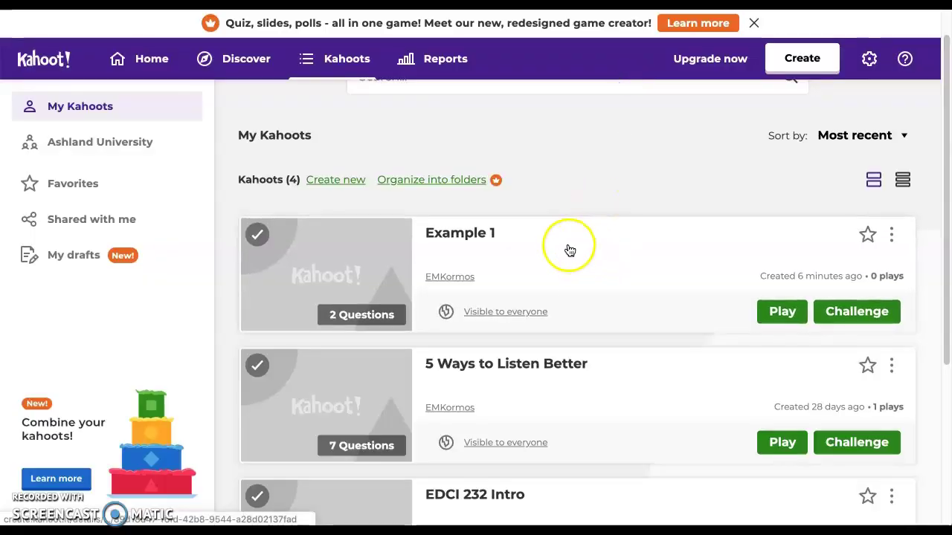